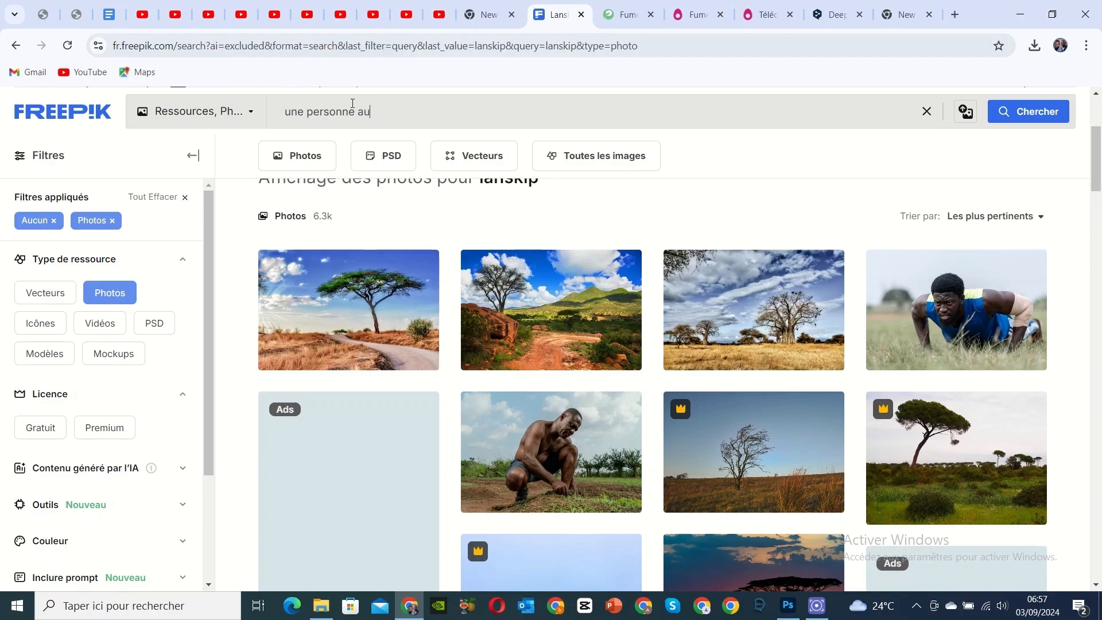
Search the Freepik photos for "une personne au bord de la mère" and browse the pictures
text(ord de la mère)
key(Return)
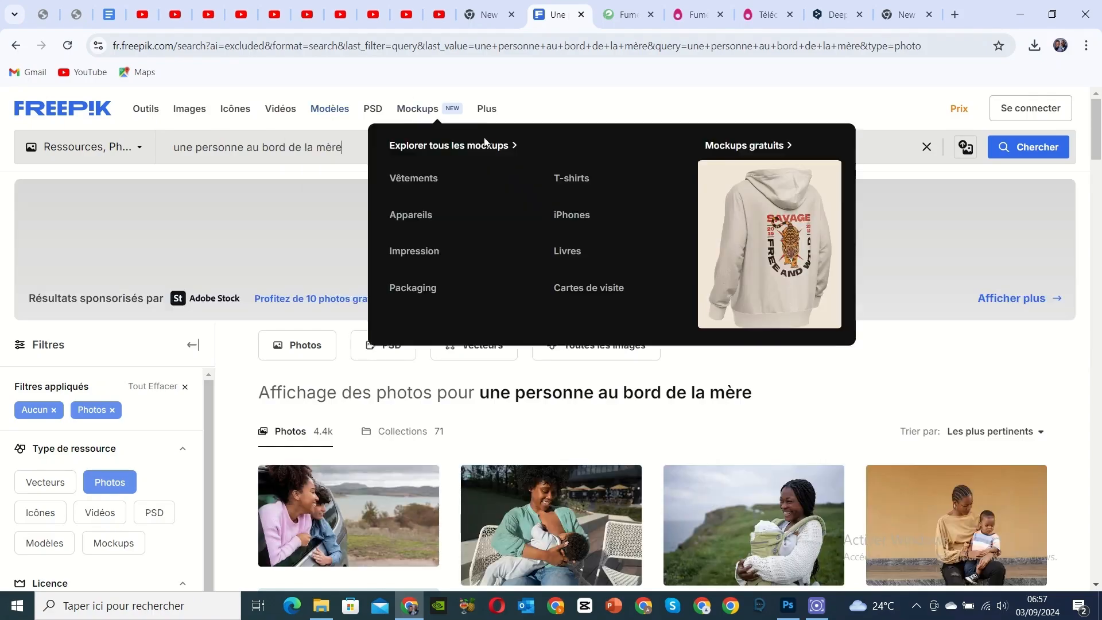
scroll(490, 158, down, 8)
scroll(490, 157, down, 8)
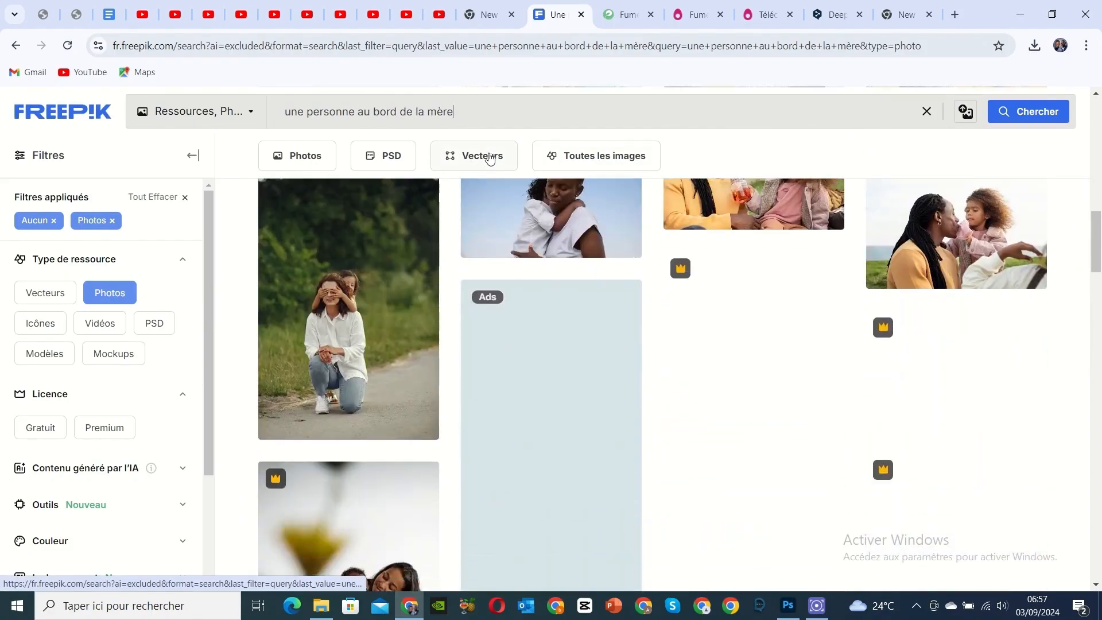
scroll(488, 152, up, 3)
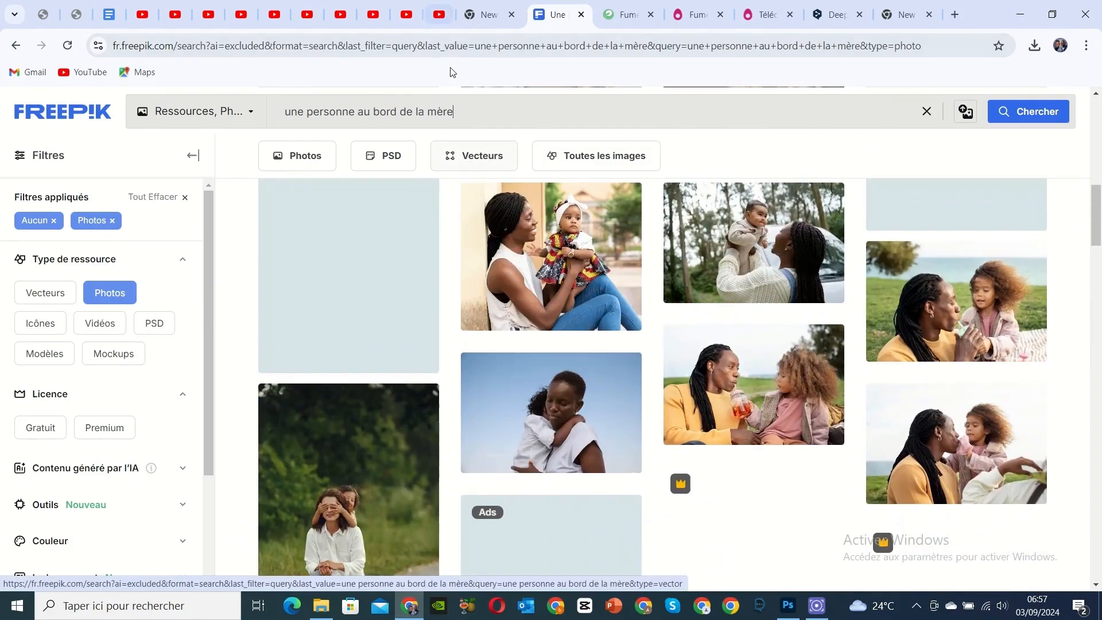
Search the photos for "une personne au bord de l'eau" instead and browse the pictures
click(457, 111)
key(BackSpace)
key(BackSpace)
key(BackSpace)
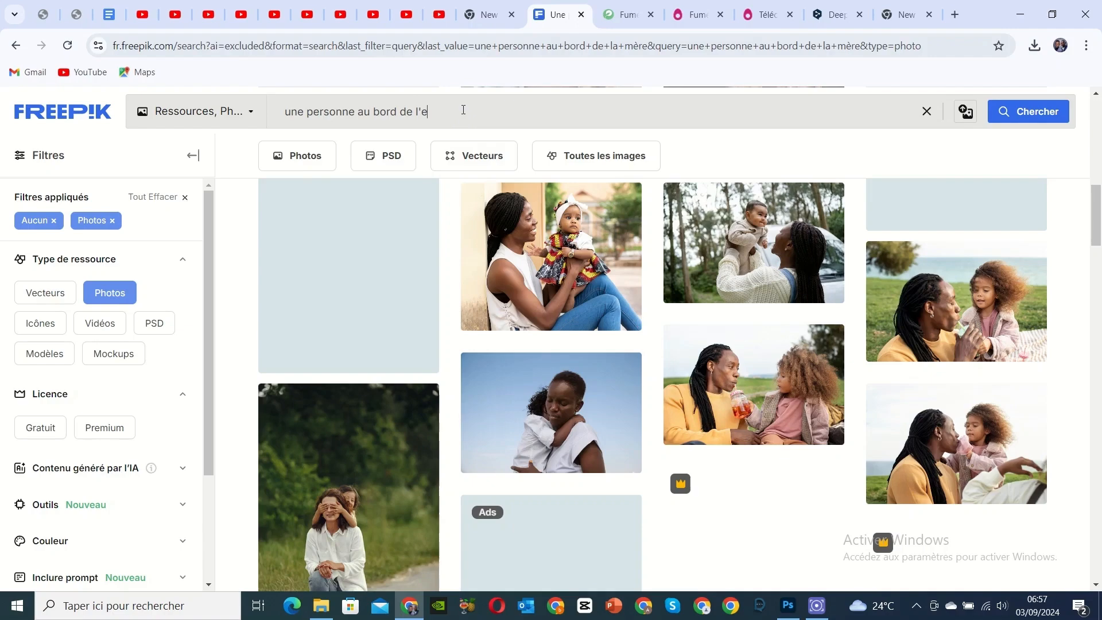
text(au)
key(Return)
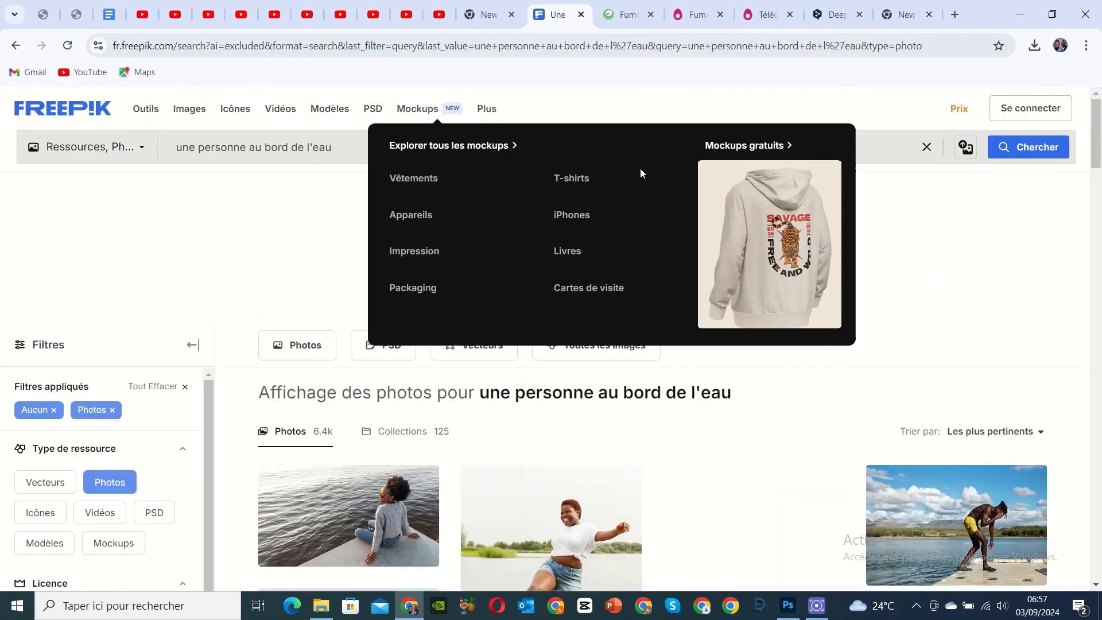
scroll(641, 173, down, 2)
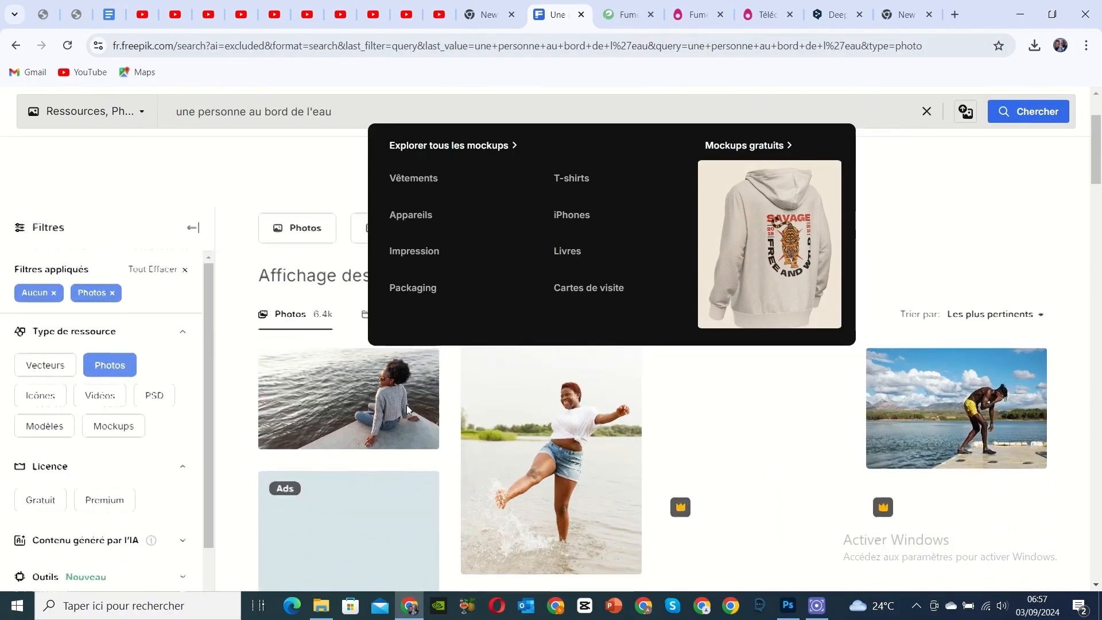
scroll(407, 391, down, 2)
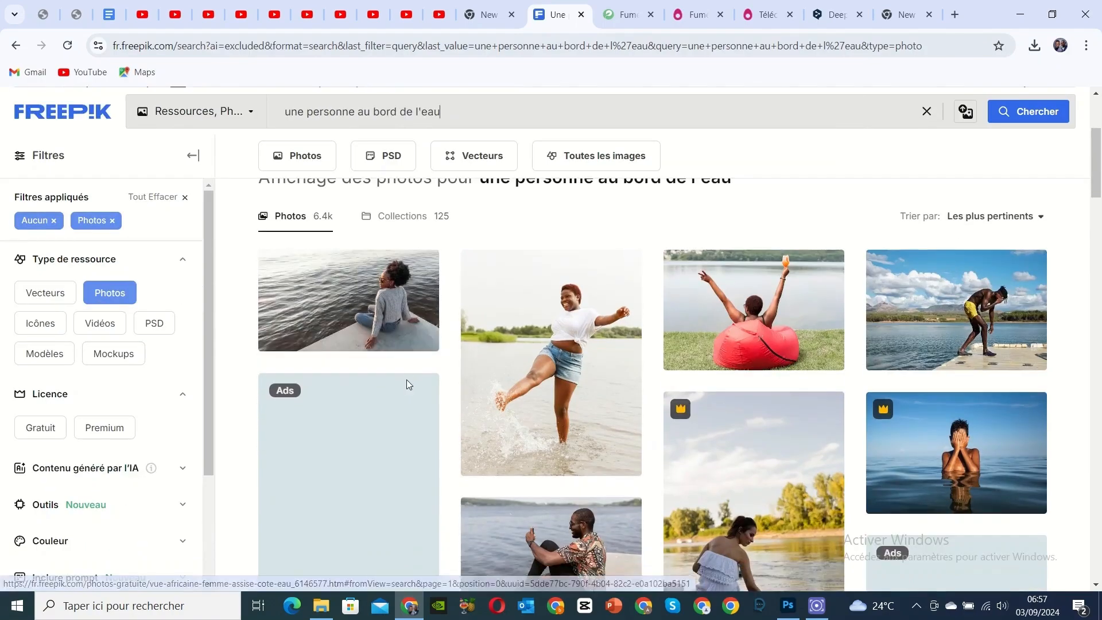
scroll(407, 384, down, 2)
scroll(407, 382, up, 2)
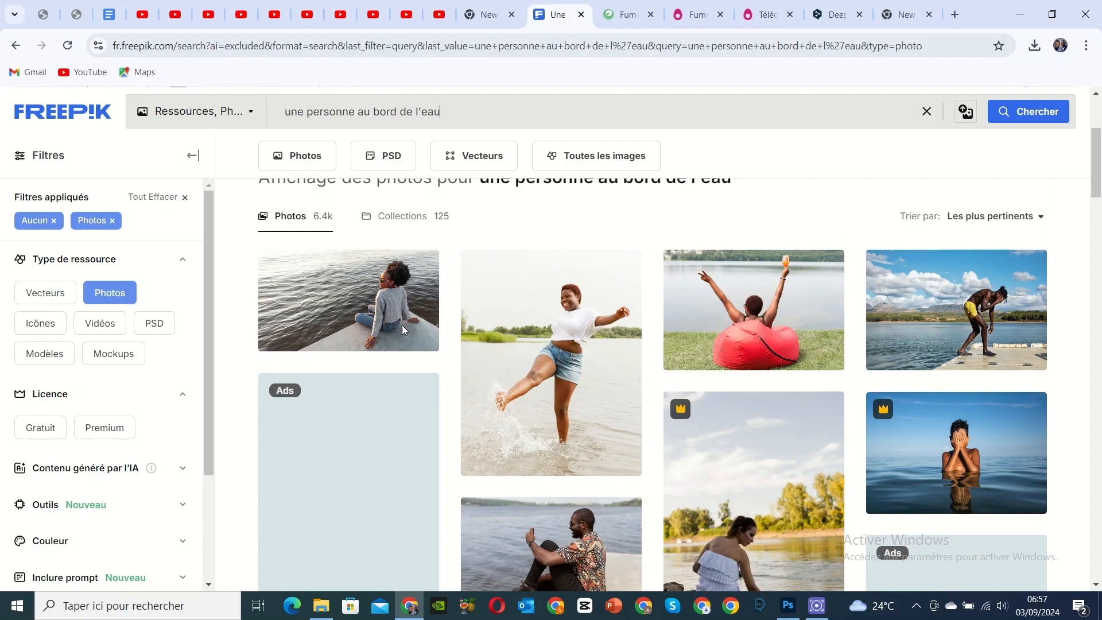
Open the photo of the woman in a grey sweater sitting beside the water and download it
click(380, 319)
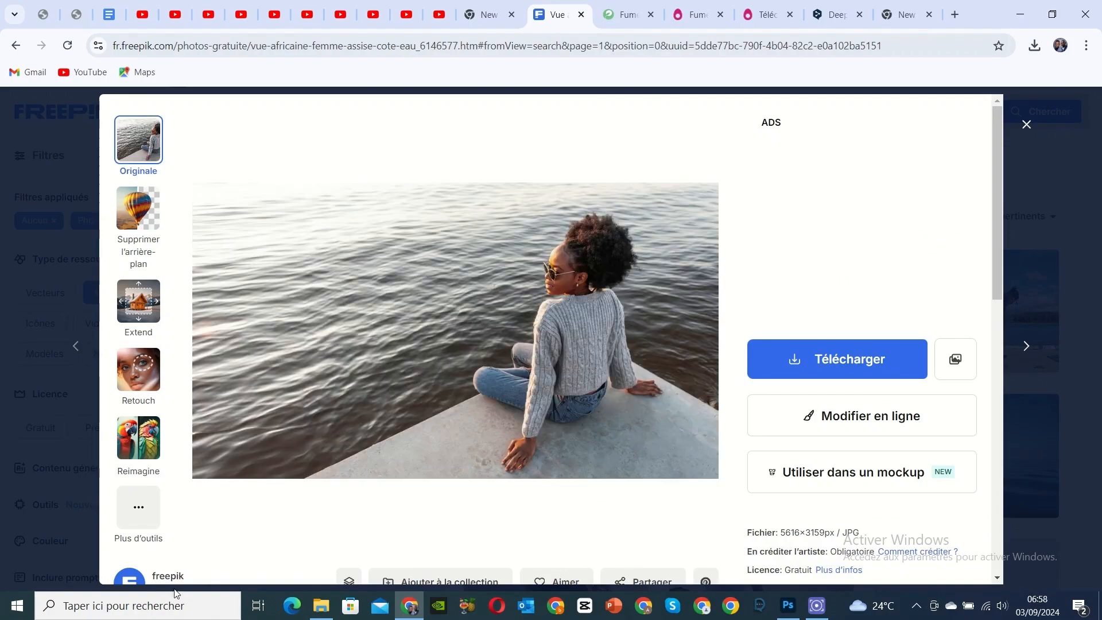
click(849, 358)
click(859, 521)
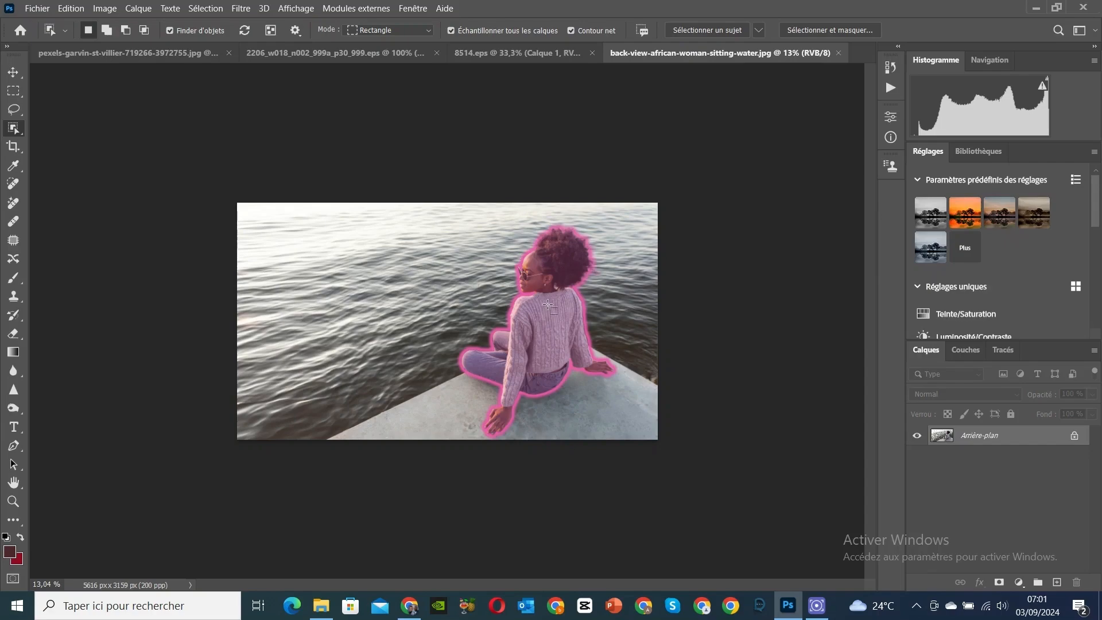
In Photoshop, select the seated woman with Object Selection and fill the selection using Contenu pris en compte in Normal mode at 100% opacity
click(556, 316)
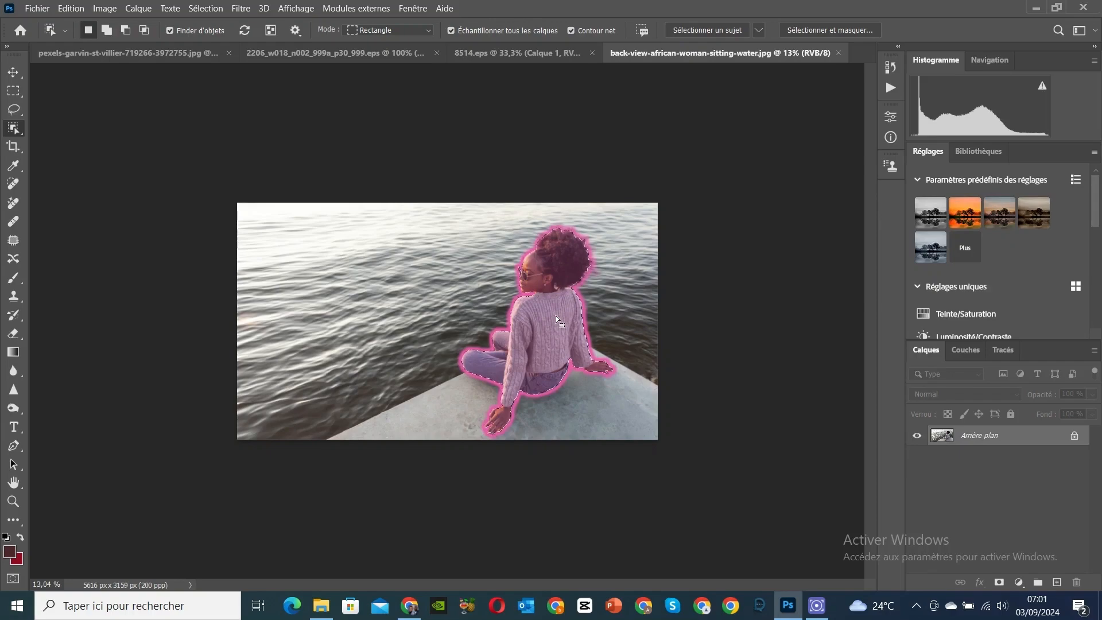
right_click(556, 317)
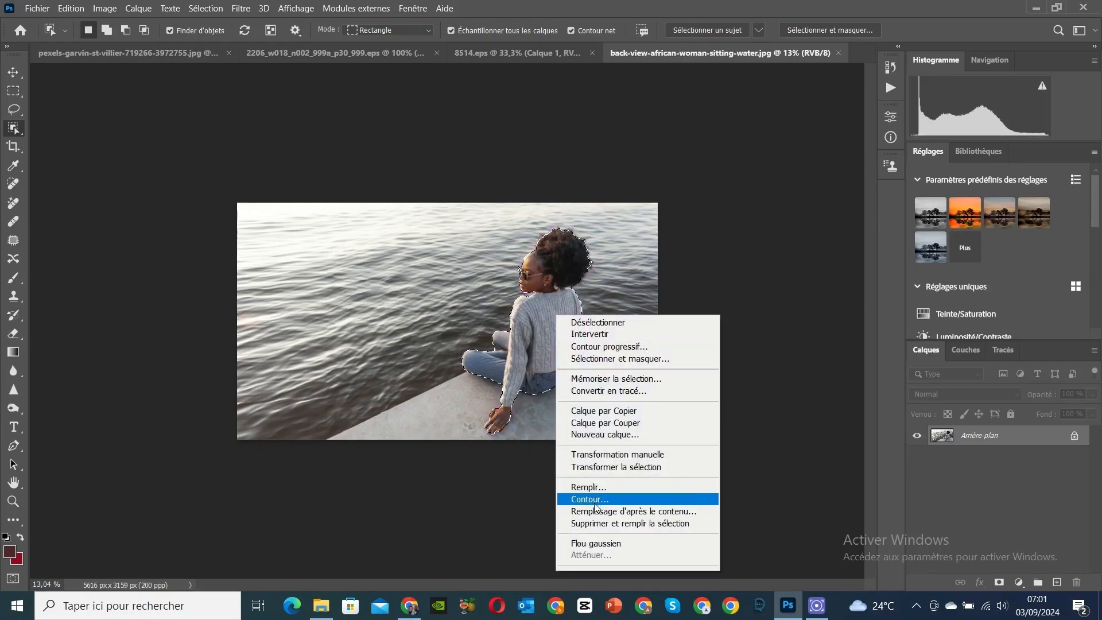
click(597, 488)
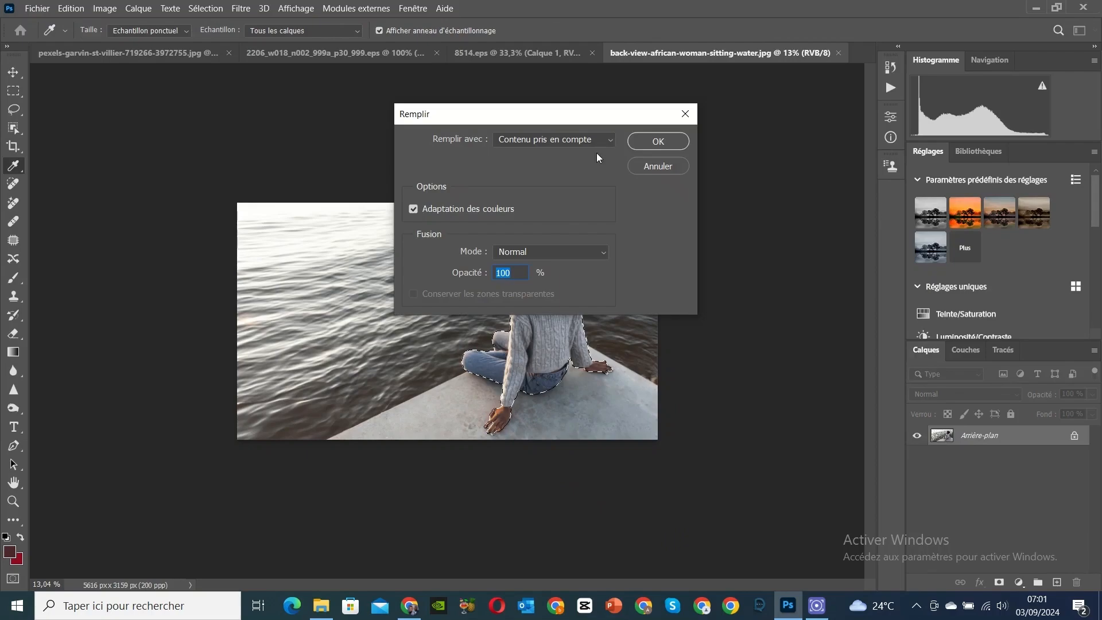
click(658, 141)
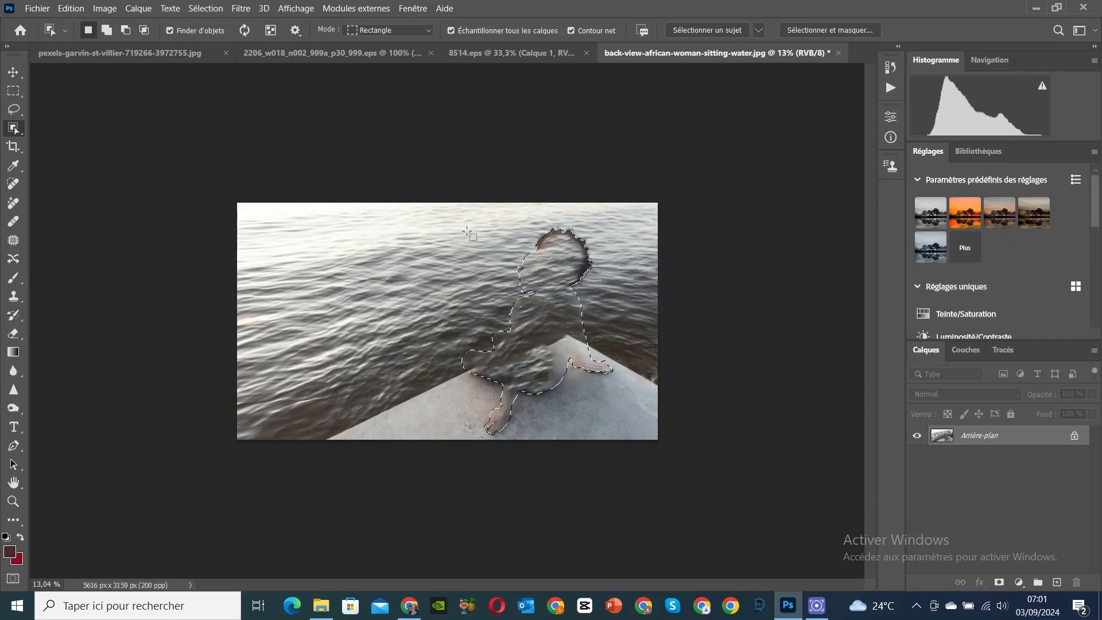
Undo the content-aware fill and the selection of the woman
click(64, 10)
click(80, 22)
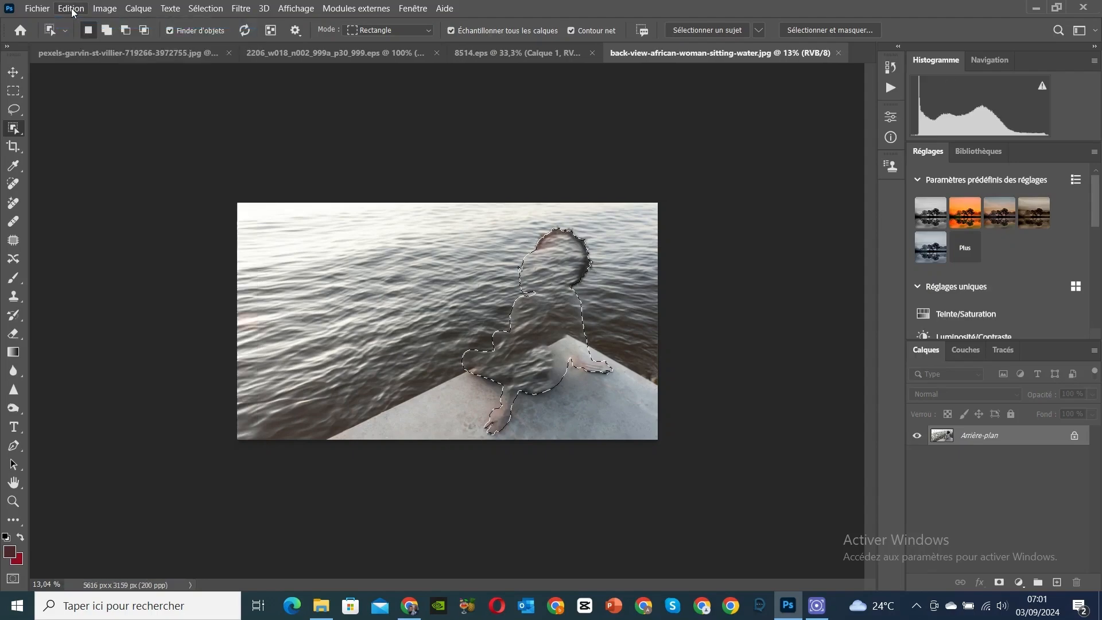
click(73, 9)
click(86, 23)
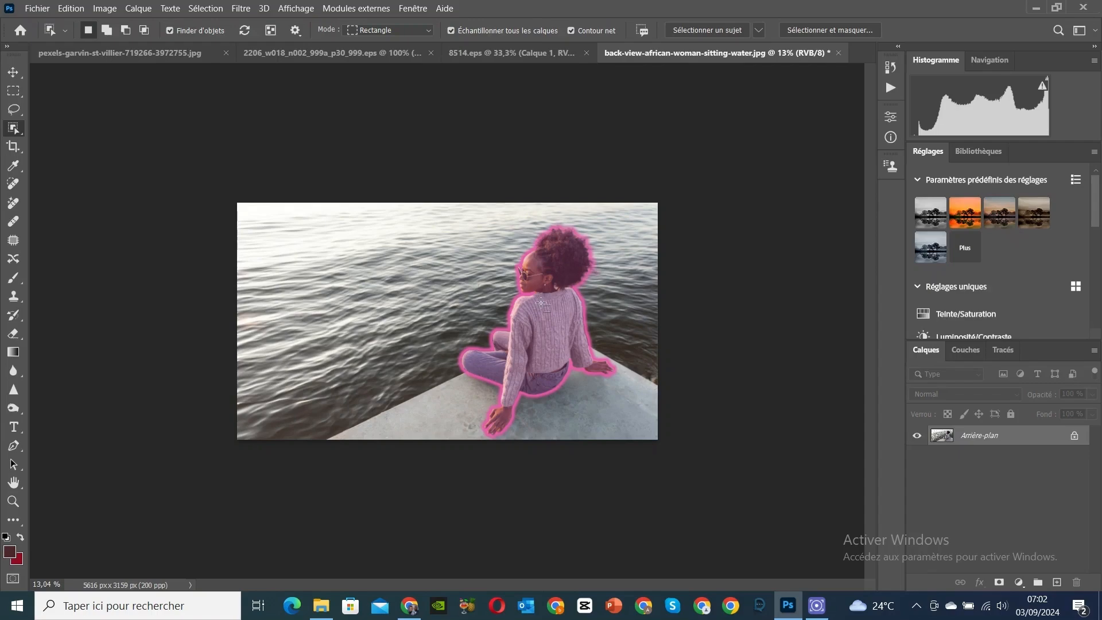
Select the seated woman as an object again and fill her area with Contenu pris en compte, Normal mode, 100% opacity
click(540, 307)
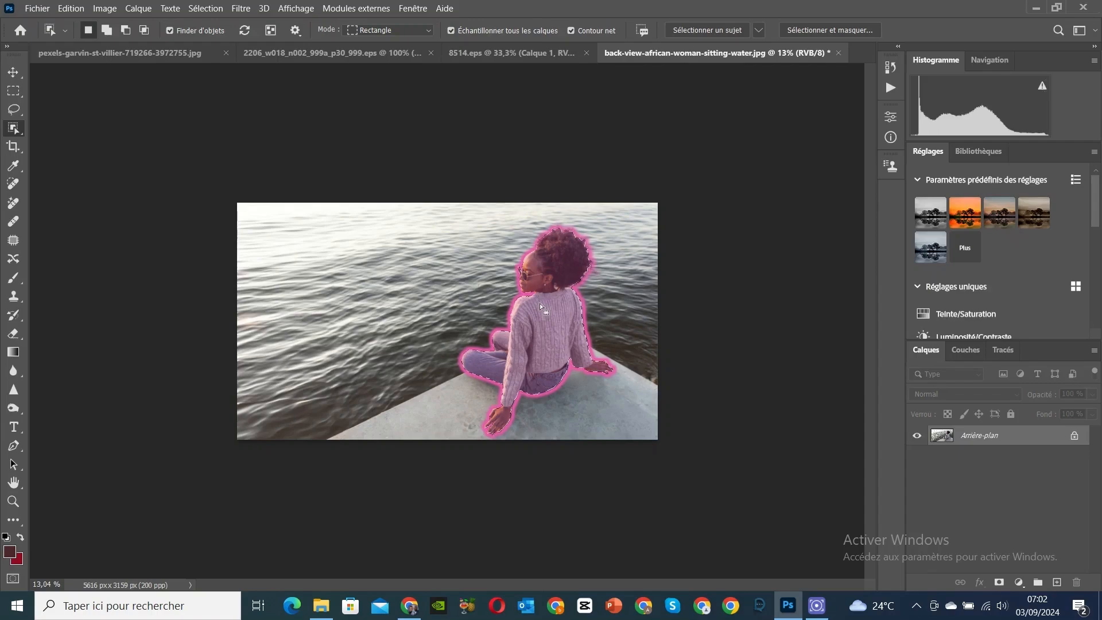
key(ctrl+0)
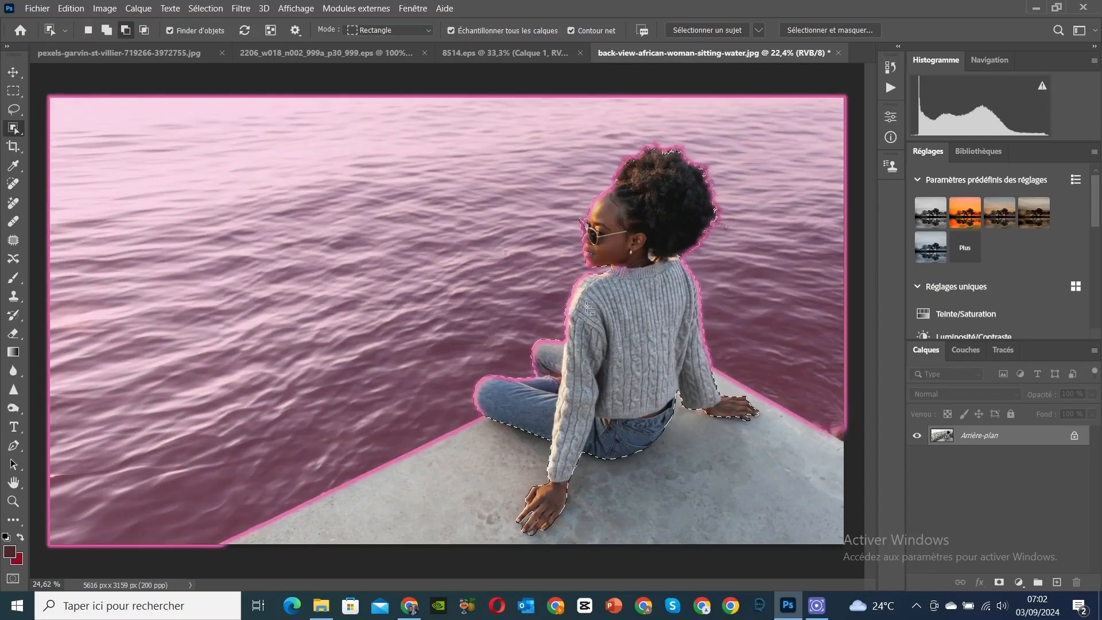
scroll(661, 327, down, 3)
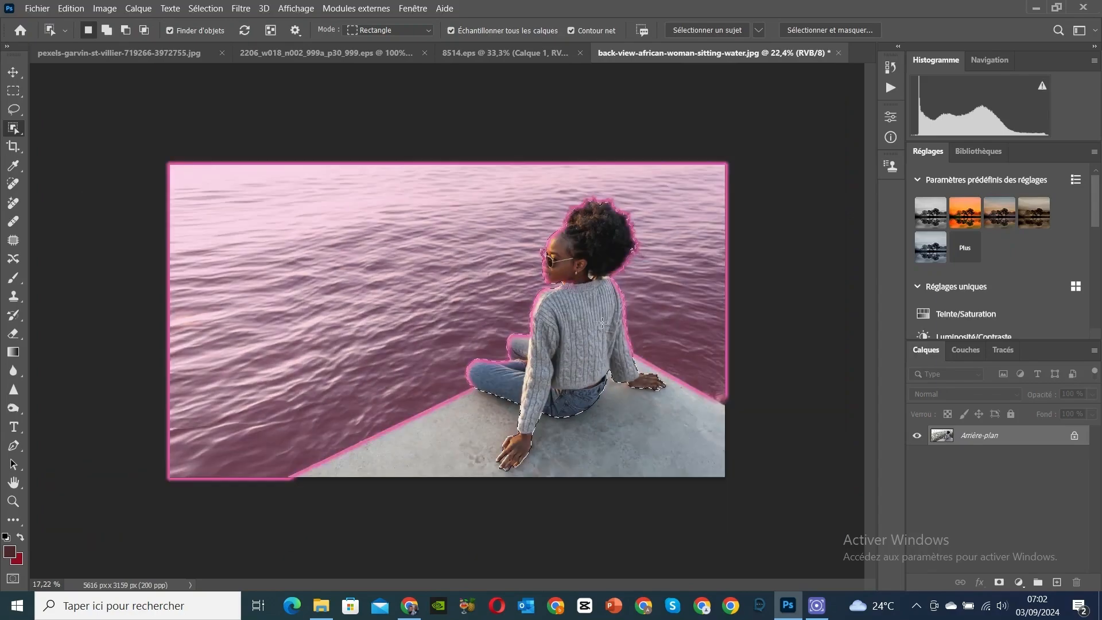
right_click(568, 305)
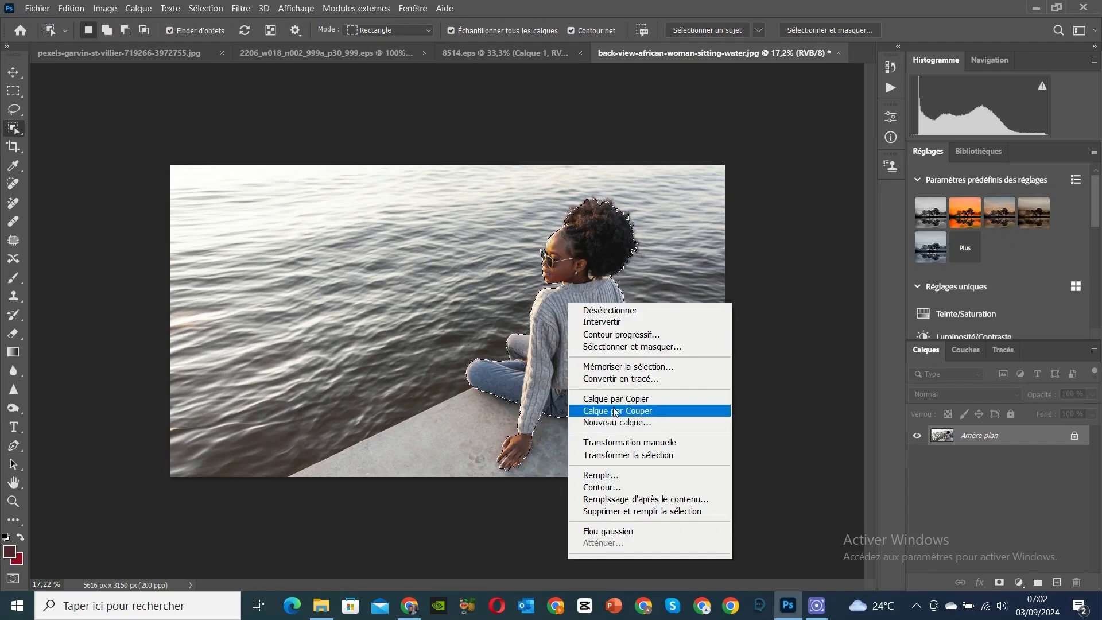
click(615, 475)
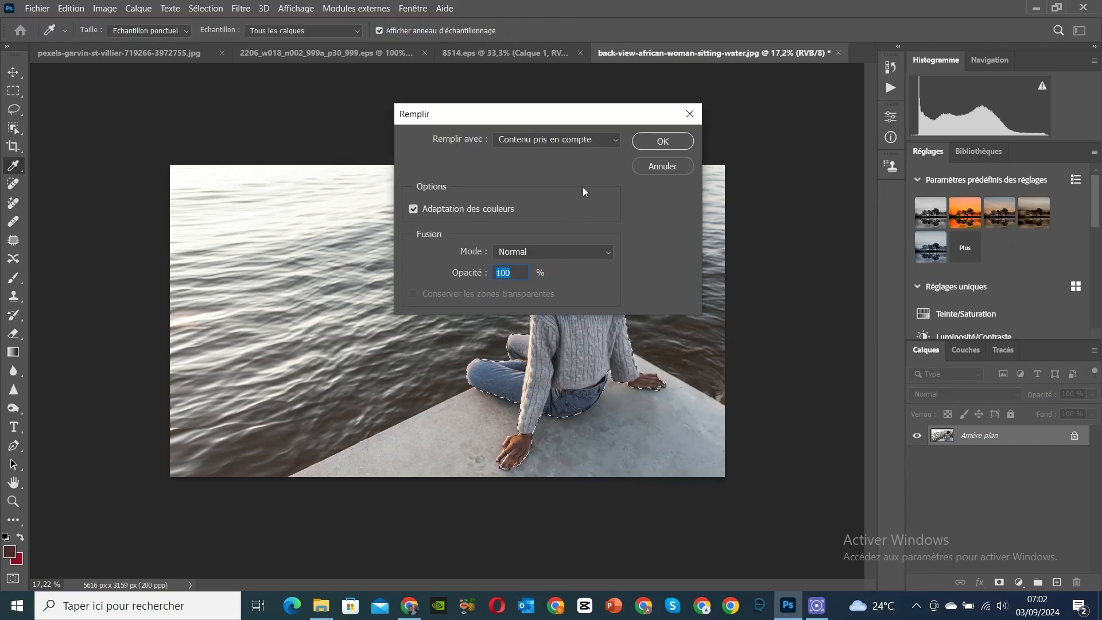
click(552, 143)
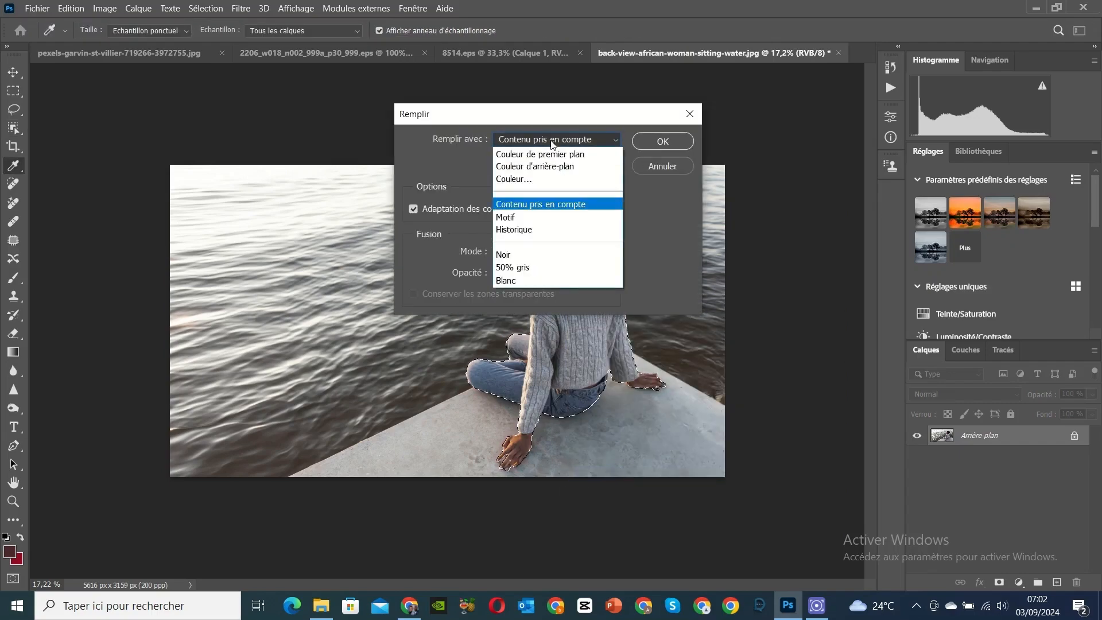
click(552, 143)
click(652, 141)
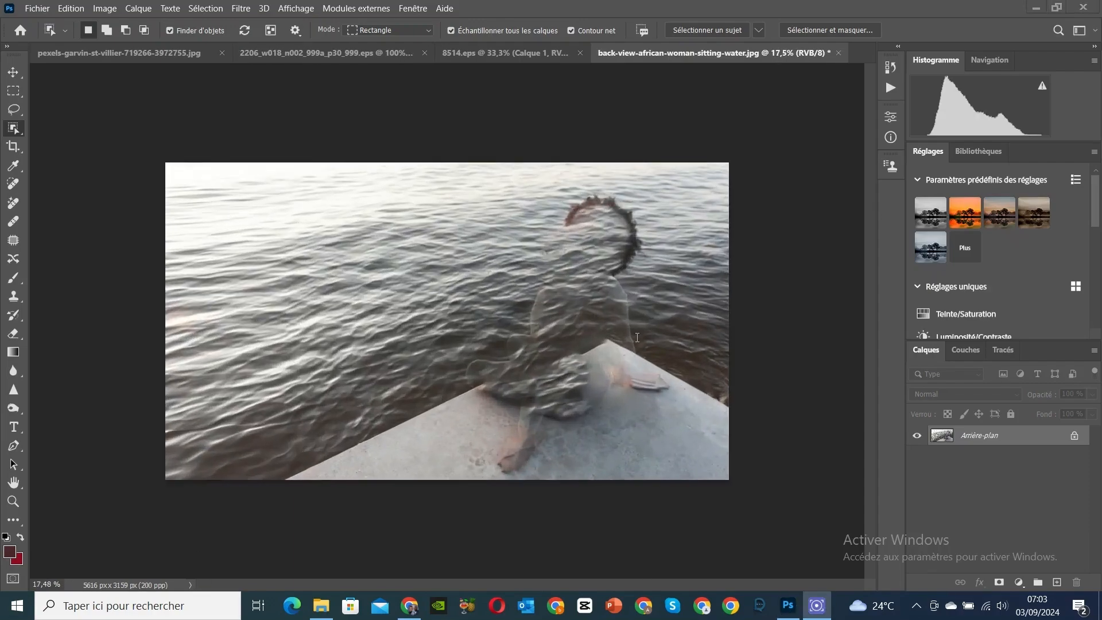
Deselect the filled silhouette on the water and concrete ledge
scroll(637, 338, up, 2)
scroll(660, 304, down, 3)
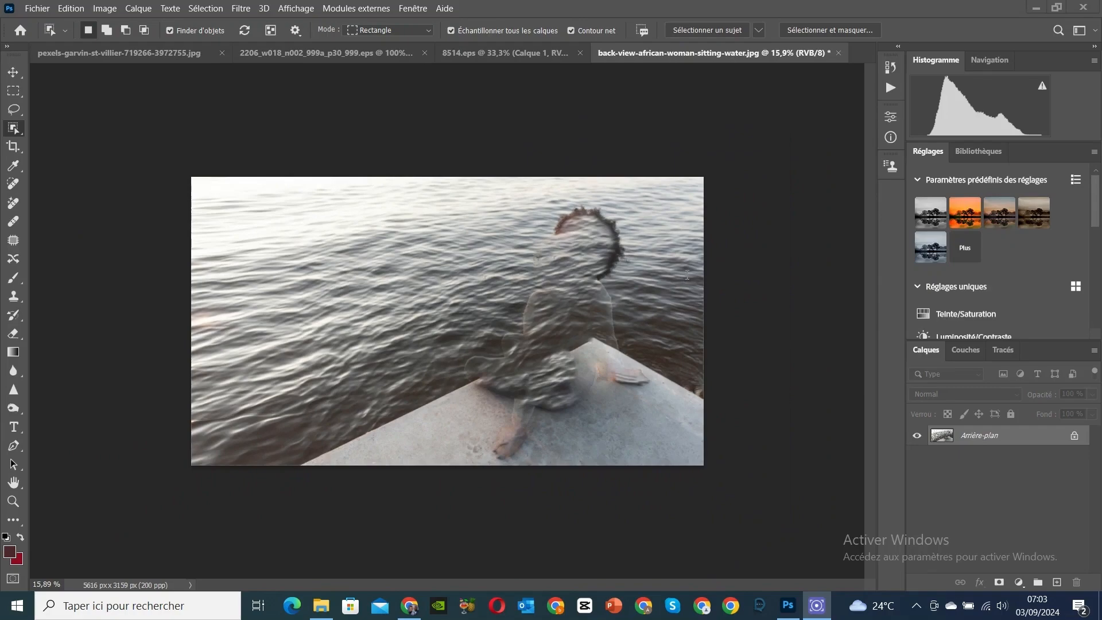
scroll(681, 275, down, 1)
scroll(632, 344, down, 1)
scroll(571, 318, up, 2)
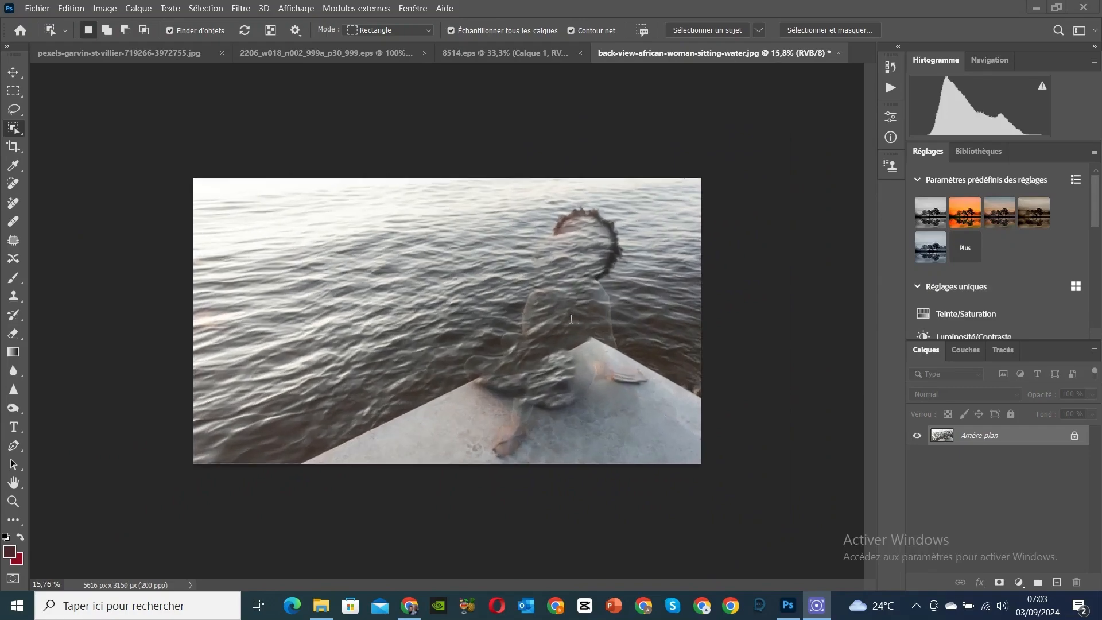
scroll(571, 319, up, 3)
scroll(664, 319, down, 1)
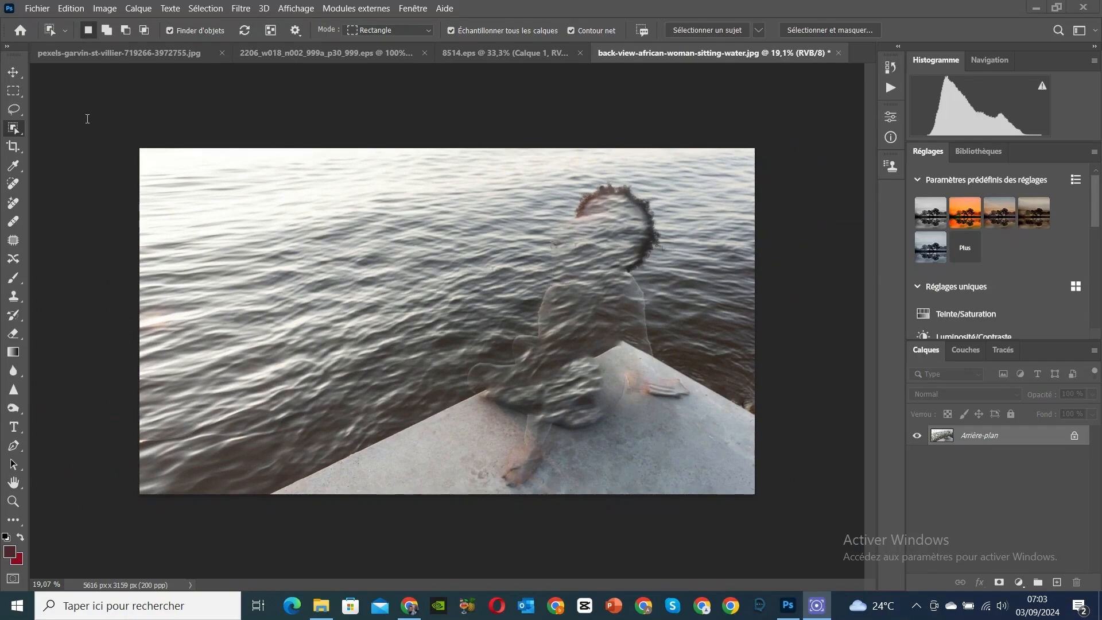
click(13, 128)
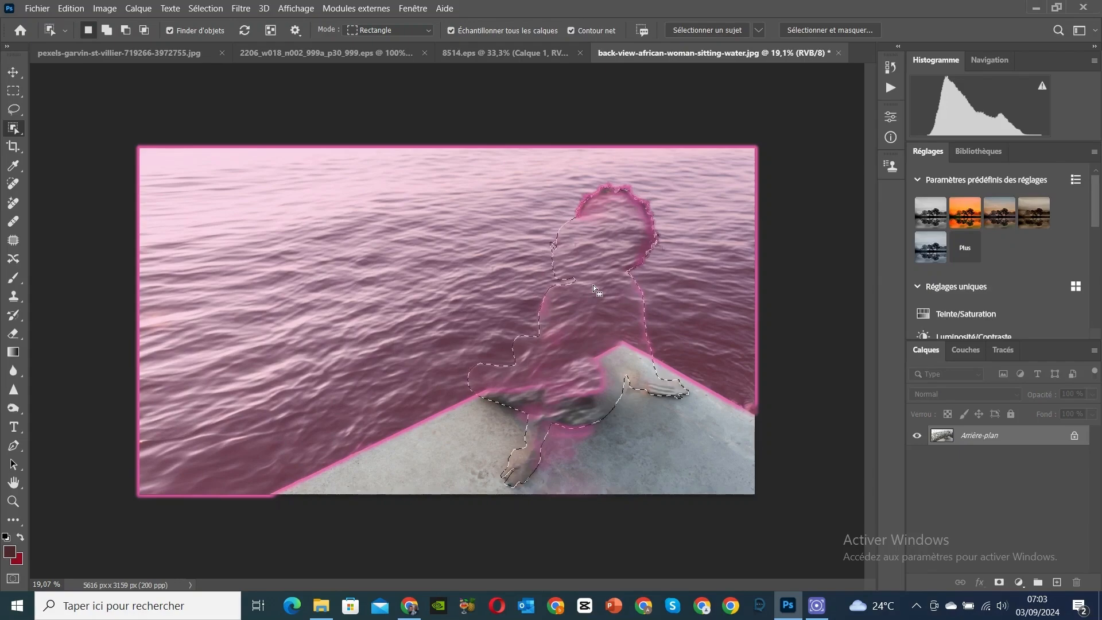
key(ctrl+d)
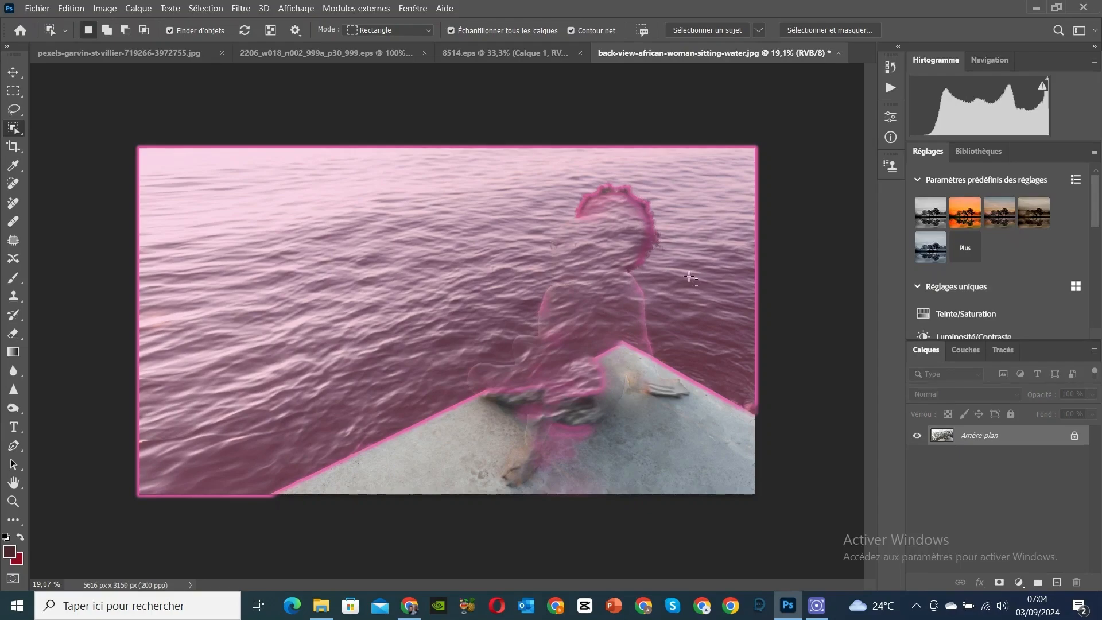
Patch a rounded area at the silhouette's shoulder outline with clean water from its left using the Patch tool, and deselect it
click(13, 72)
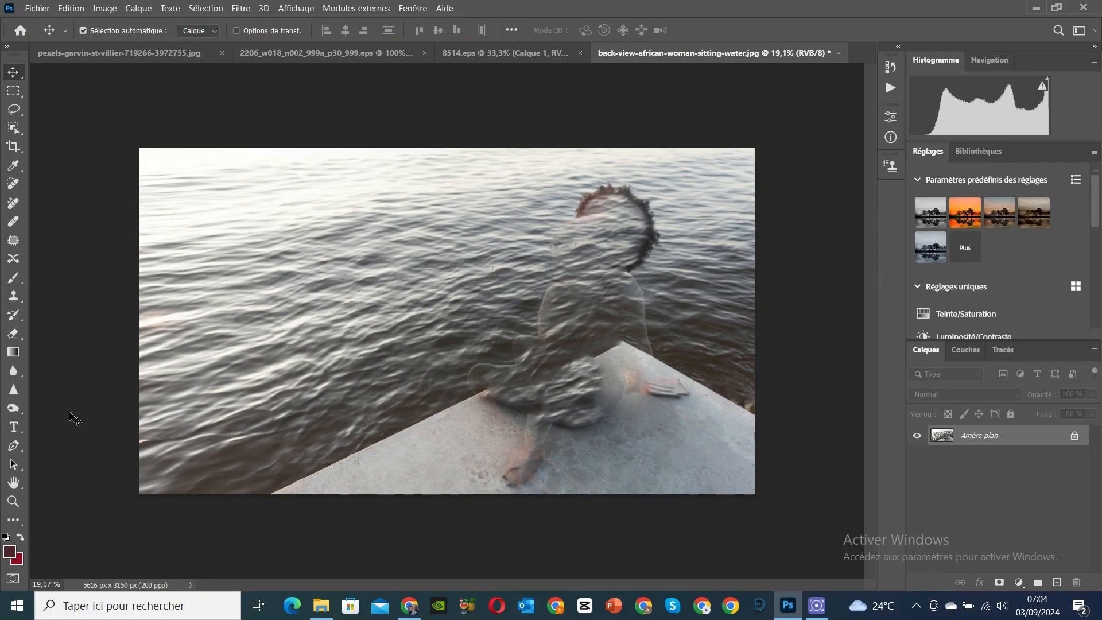
click(13, 523)
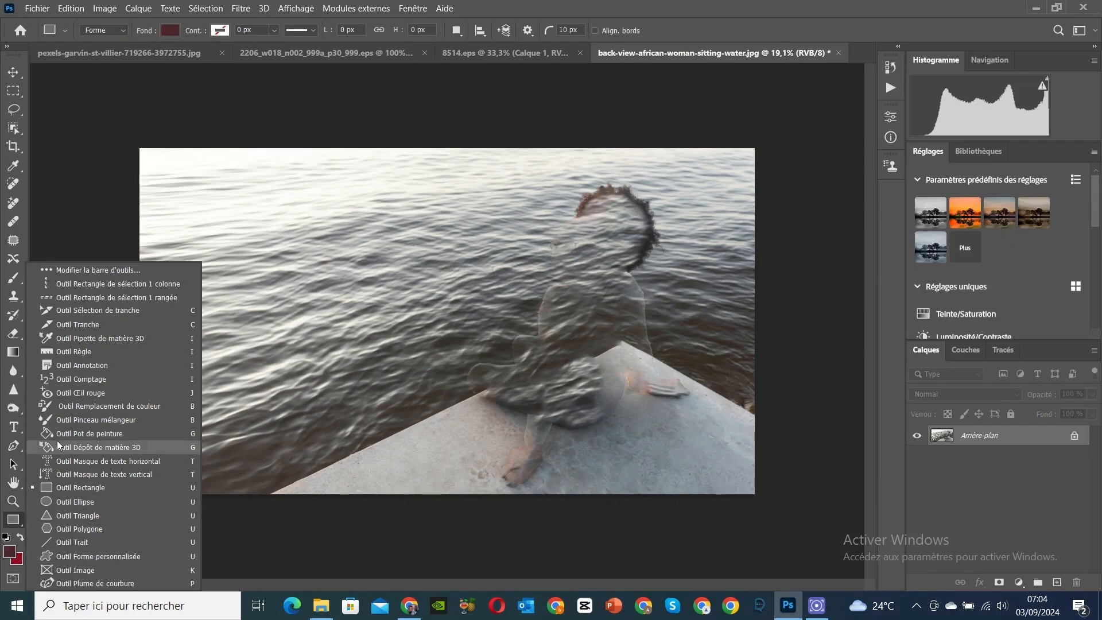
click(21, 240)
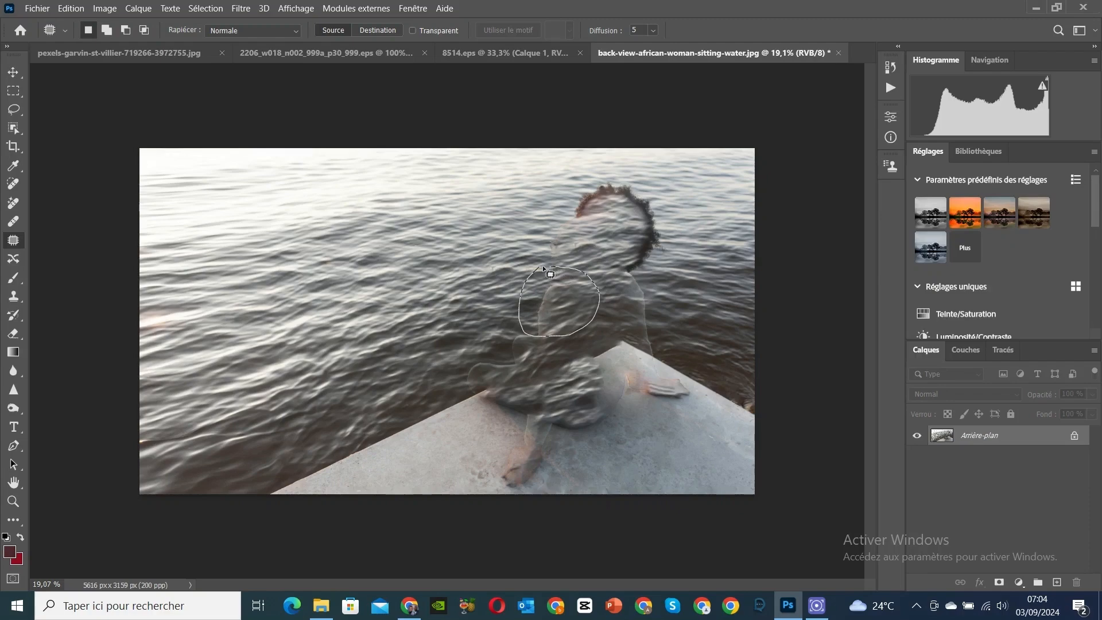
mouse_move(550, 274)
mouse_down()
mouse_move(568, 294)
mouse_move(617, 300)
mouse_move(566, 307)
mouse_move(456, 285)
mouse_up()
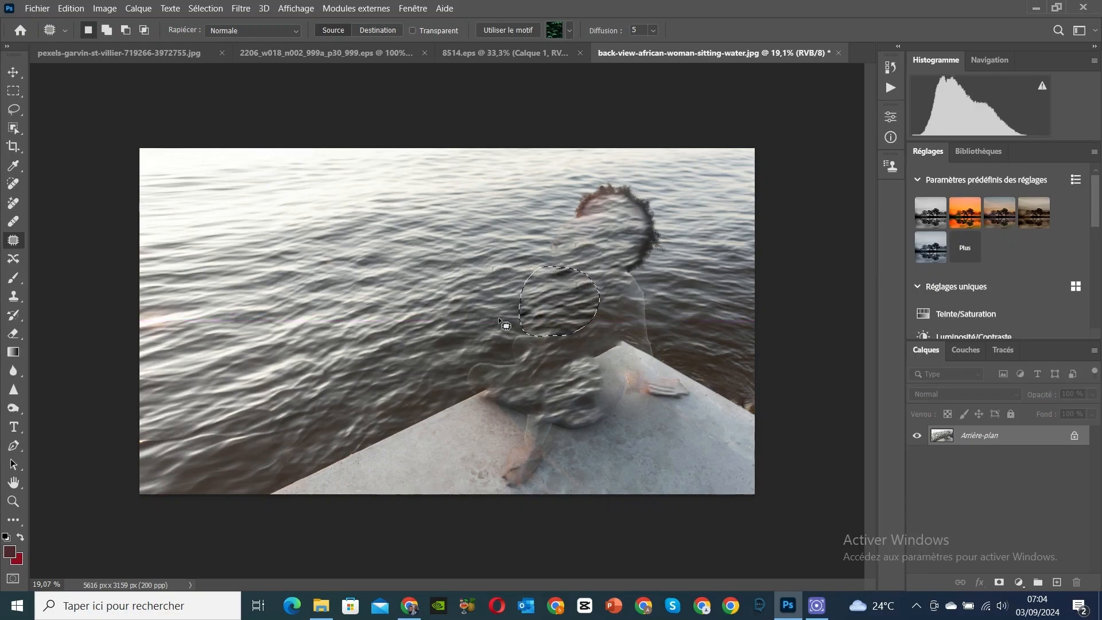
key(ctrl+d)
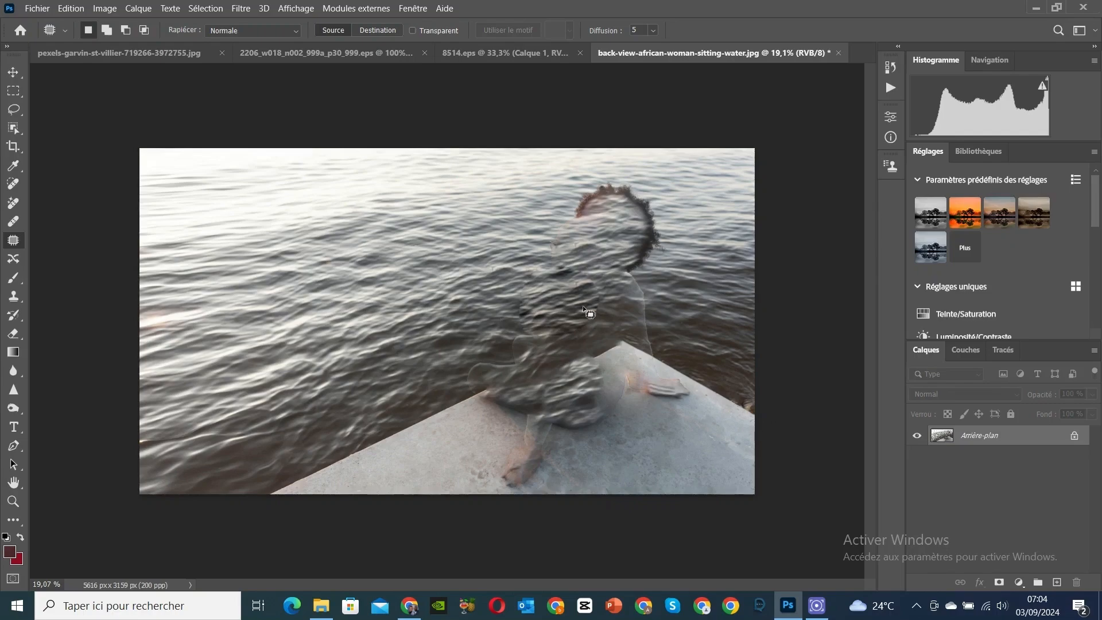
scroll(528, 299, up, 5)
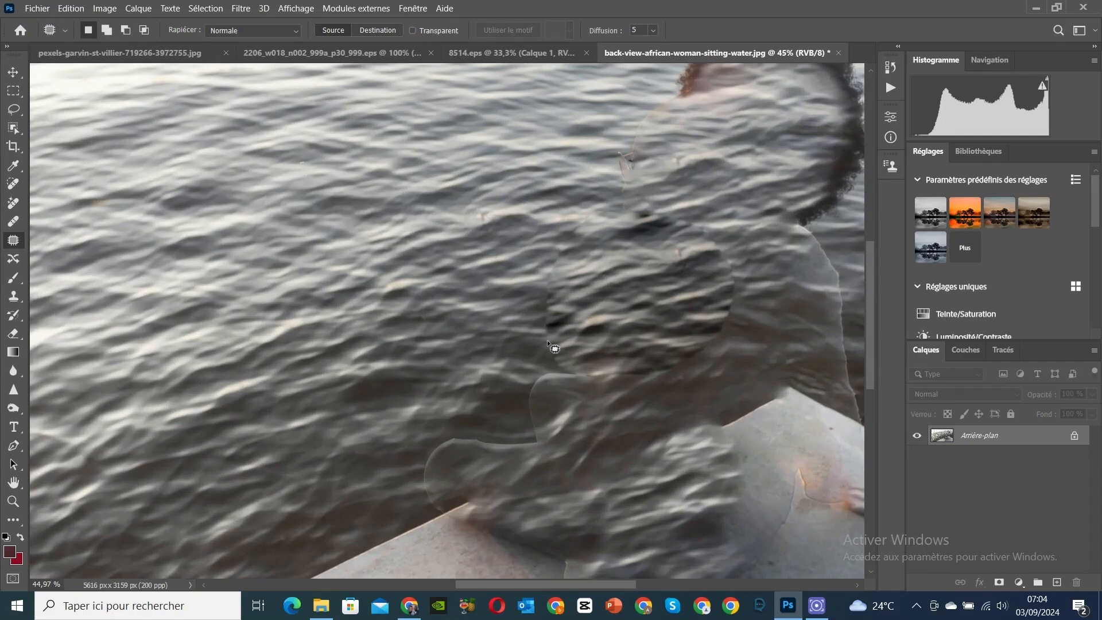
scroll(591, 235, down, 5)
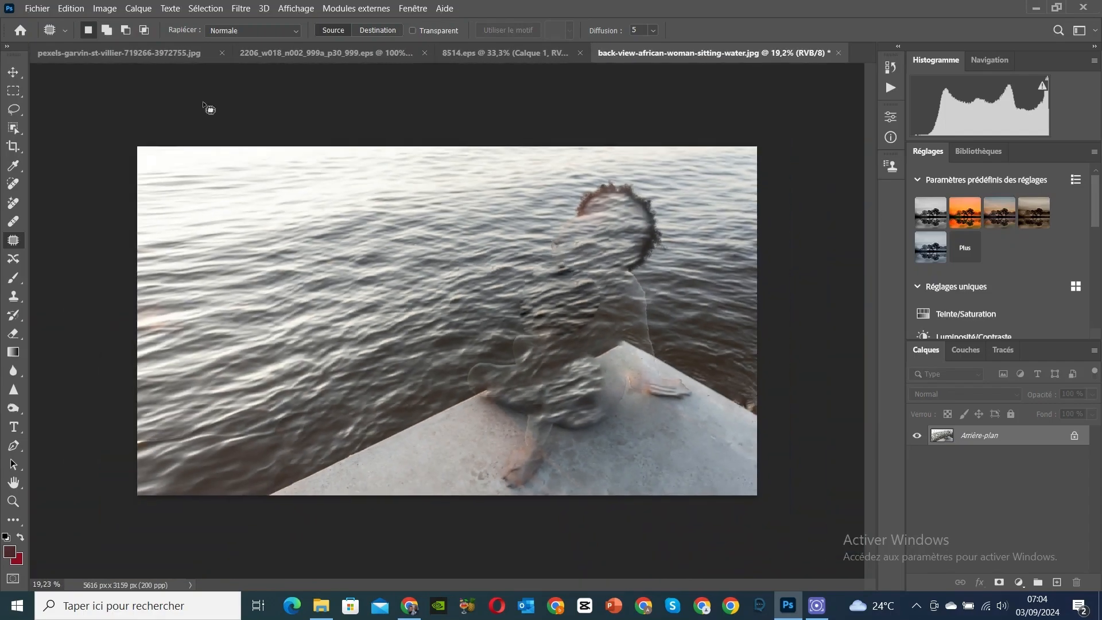
Undo the Patch tool repair at the silhouette's shoulder outline and deselect the rounded area
click(71, 9)
click(86, 20)
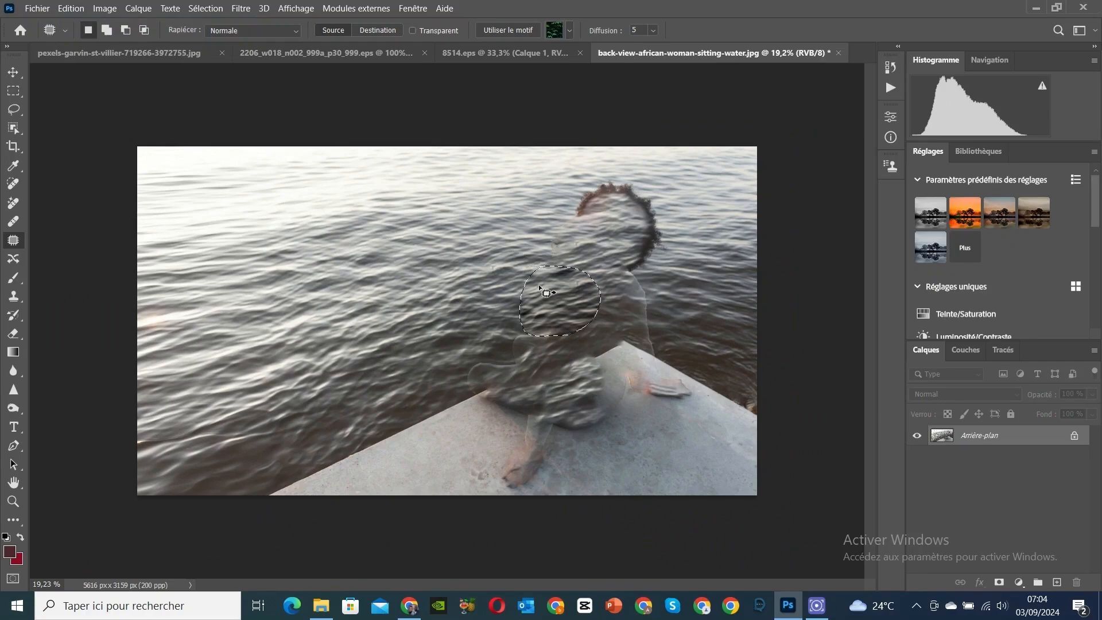
click(70, 8)
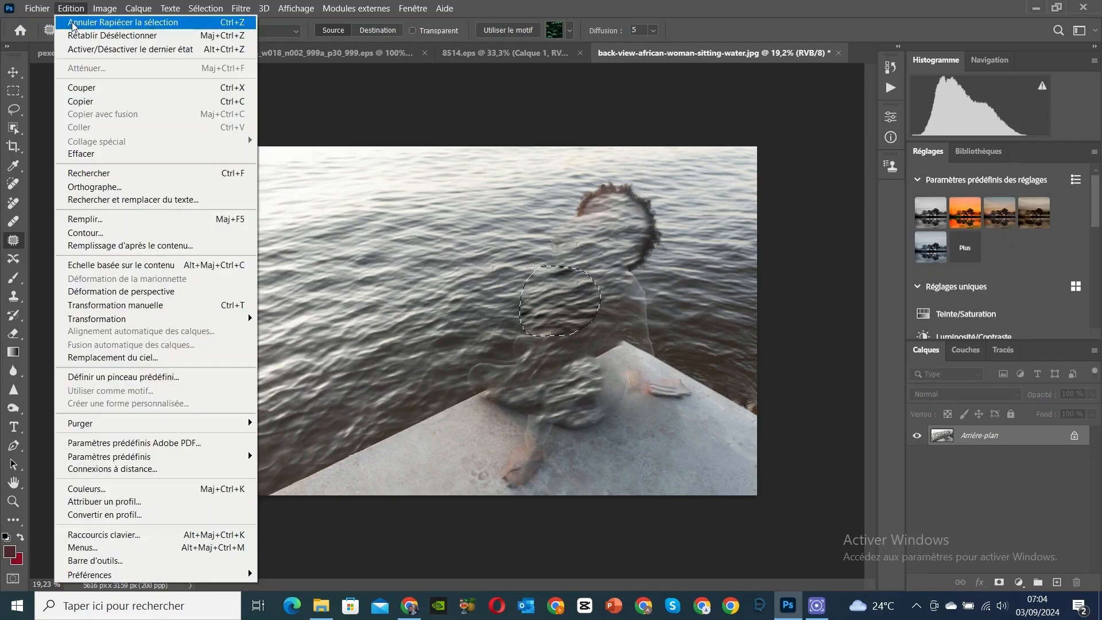
click(75, 20)
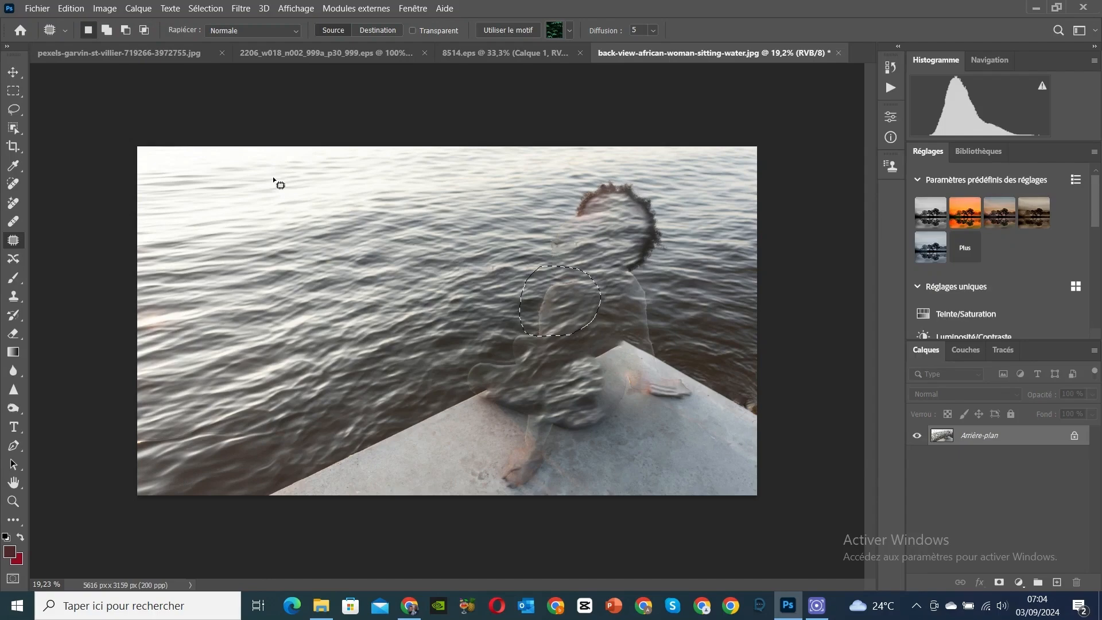
key(d)
key(ctrl+d)
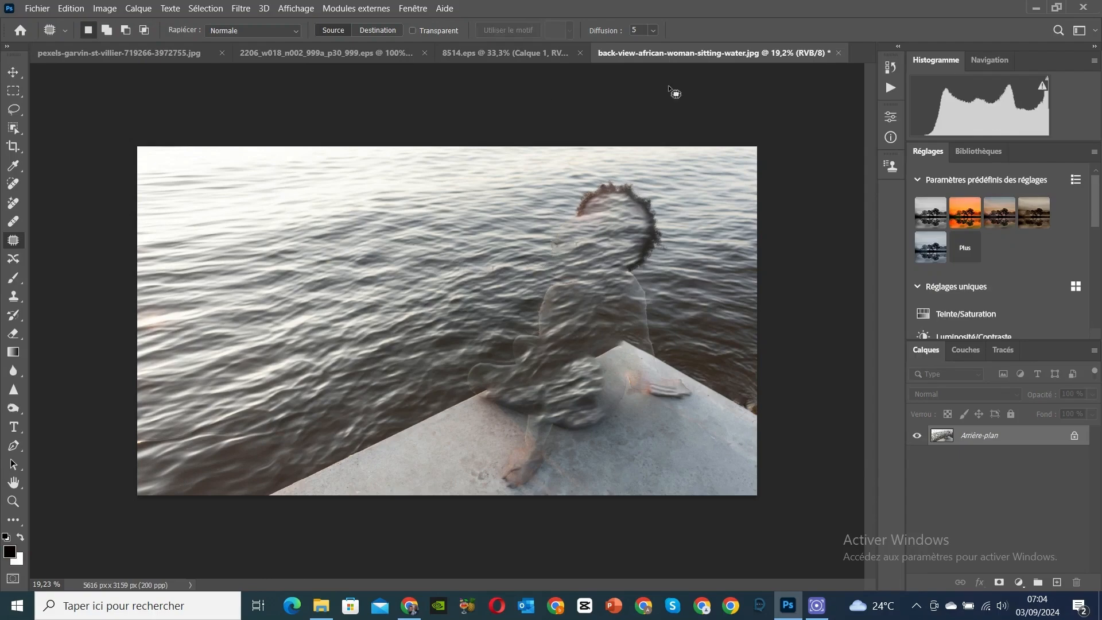
Try to paint out the silhouette's left shoulder outline with the Spot Healing Brush at a size of 485 px
click(14, 520)
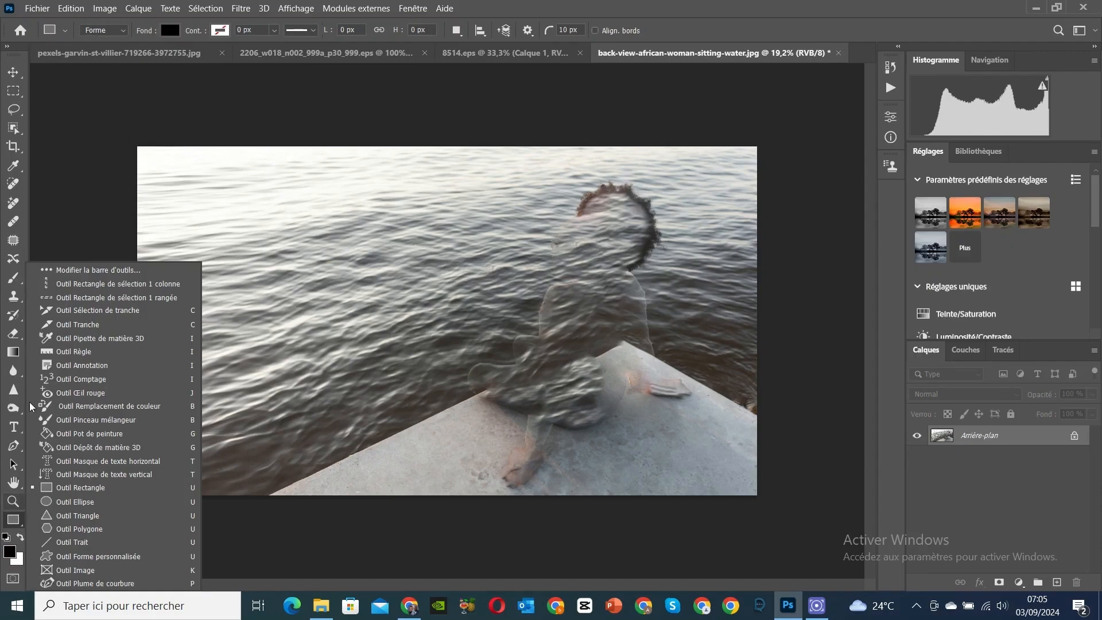
click(15, 187)
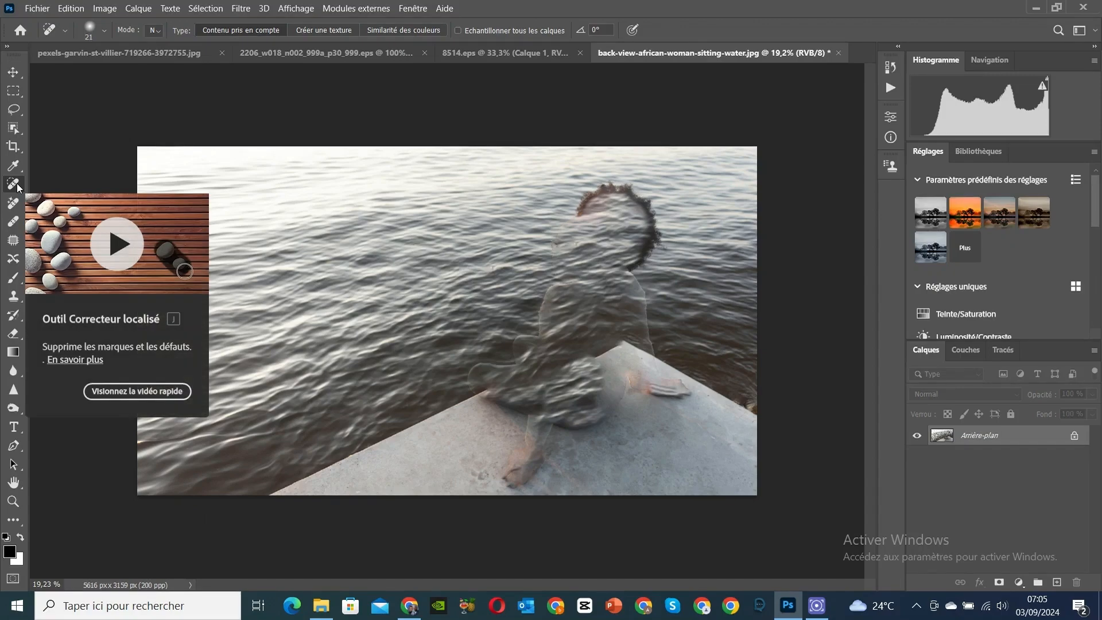
right_click(546, 289)
drag(641, 318, 693, 319)
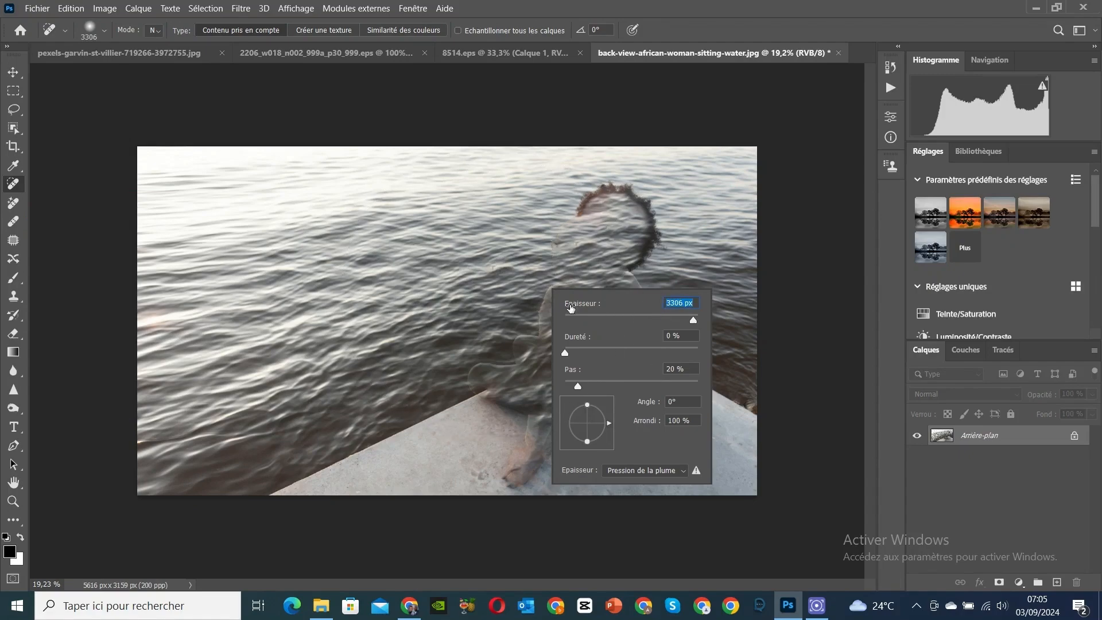
mouse_move(694, 319)
mouse_down()
mouse_move(673, 319)
mouse_move(684, 320)
mouse_up()
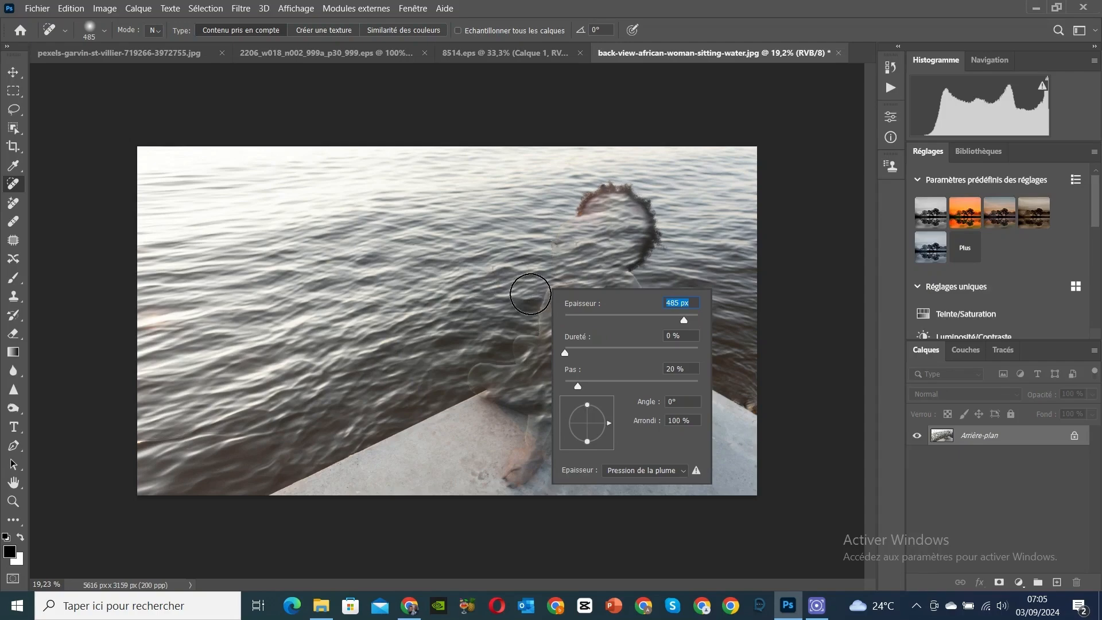
click(536, 296)
click(533, 301)
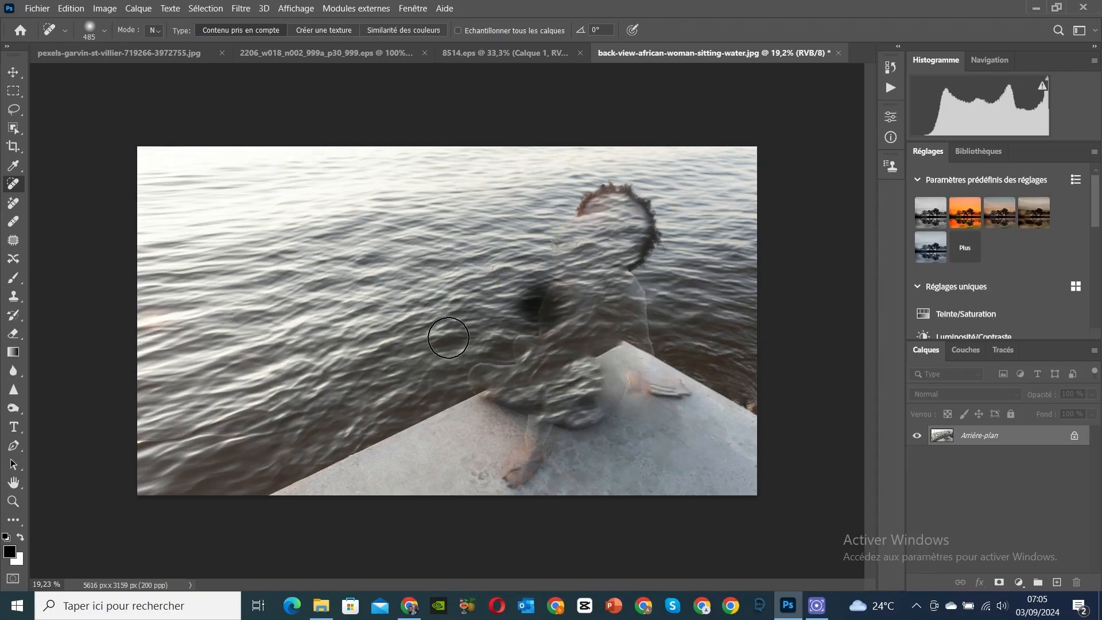
mouse_move(560, 300)
mouse_down()
mouse_move(546, 285)
mouse_move(567, 298)
mouse_up()
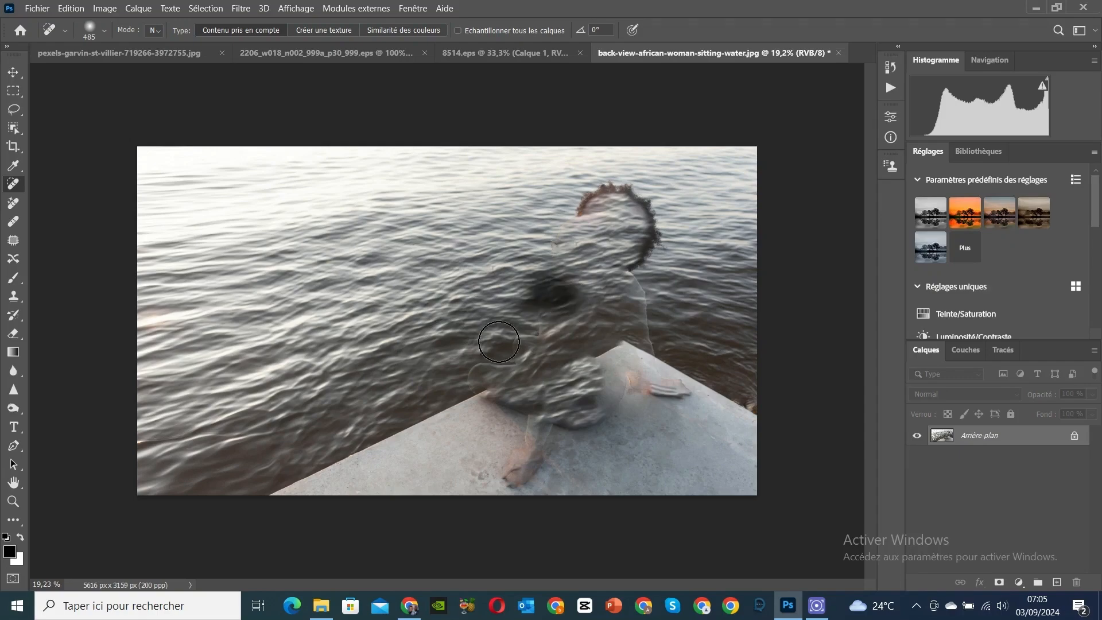
mouse_move(499, 339)
mouse_down()
mouse_move(541, 335)
mouse_move(556, 309)
mouse_up()
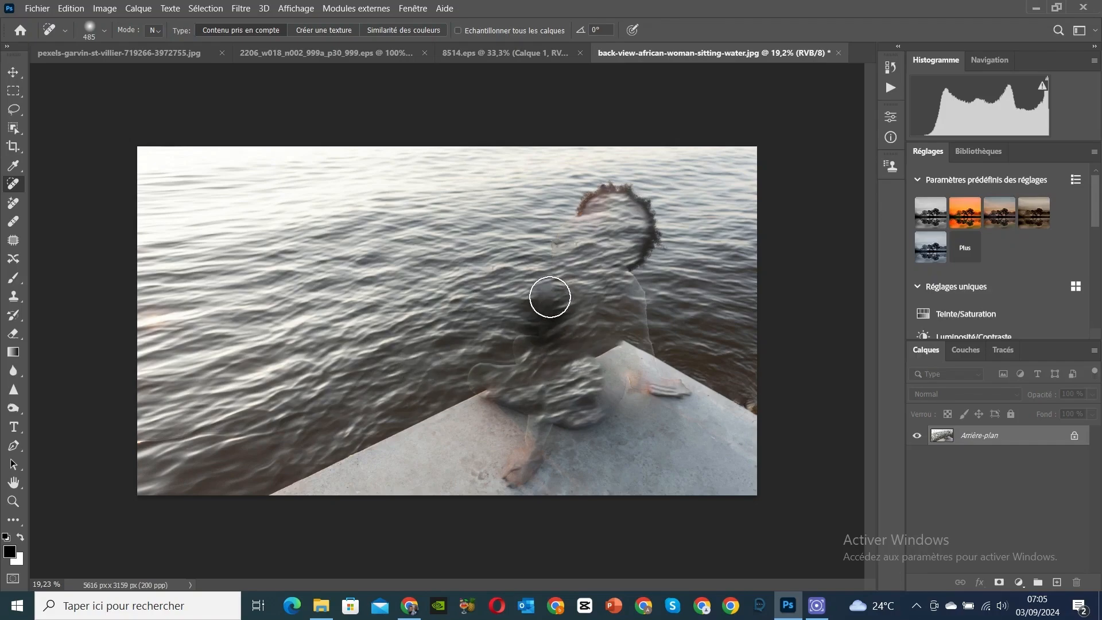
click(548, 298)
Inspect the healed water up close and undo all the spot healing strokes at the shoulder
scroll(548, 298, up, 10)
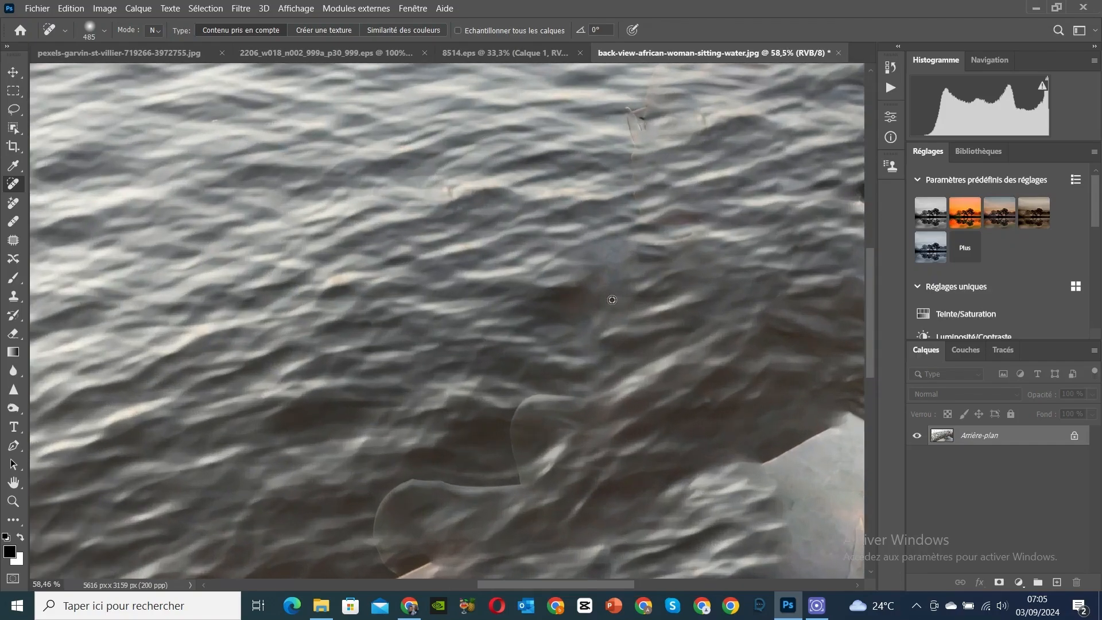
scroll(635, 280, down, 5)
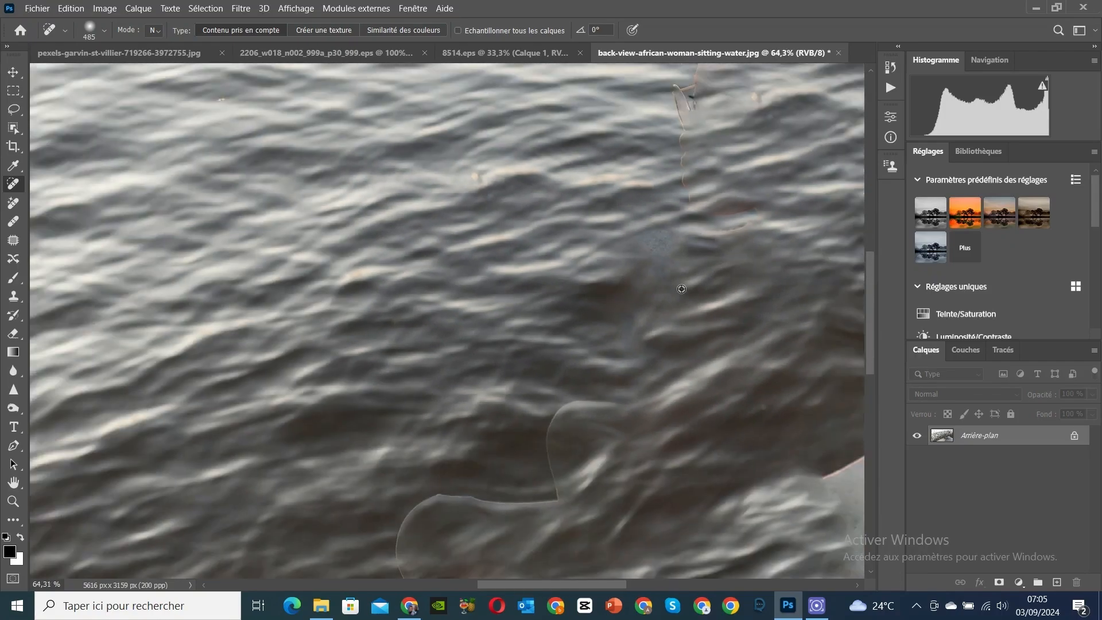
scroll(687, 284, up, 1)
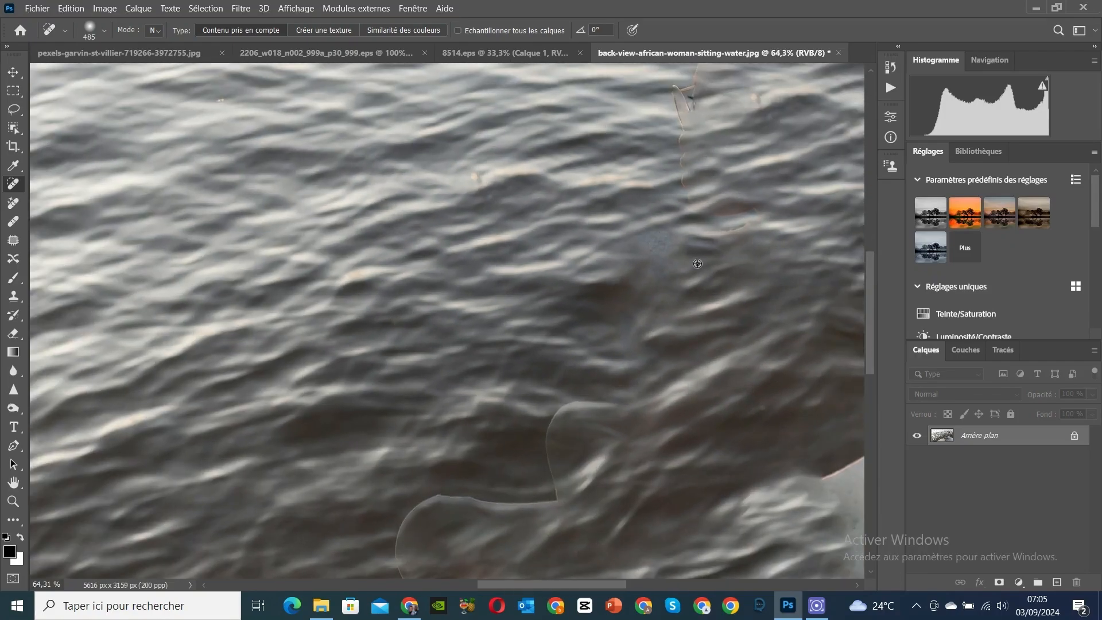
scroll(697, 264, up, 12)
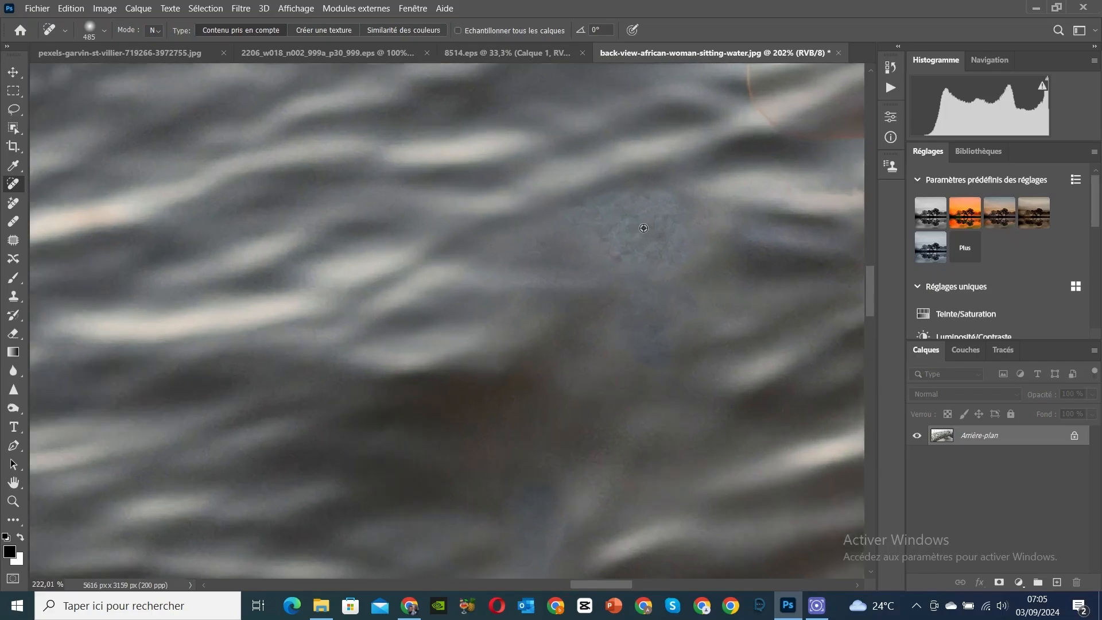
scroll(644, 227, down, 9)
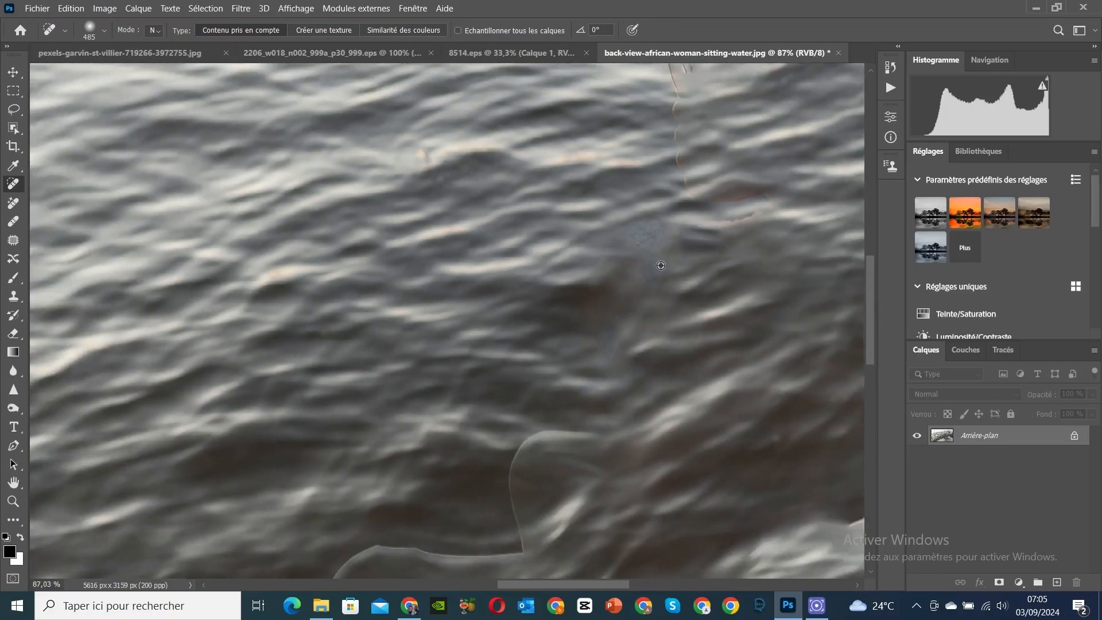
scroll(660, 265, down, 6)
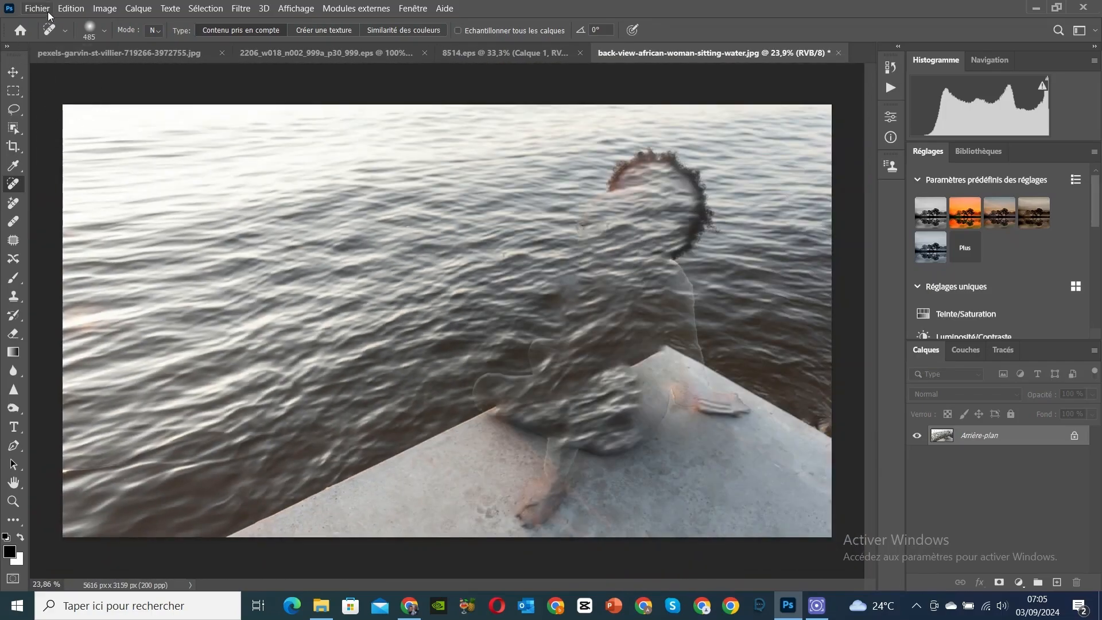
click(70, 8)
click(73, 23)
click(70, 8)
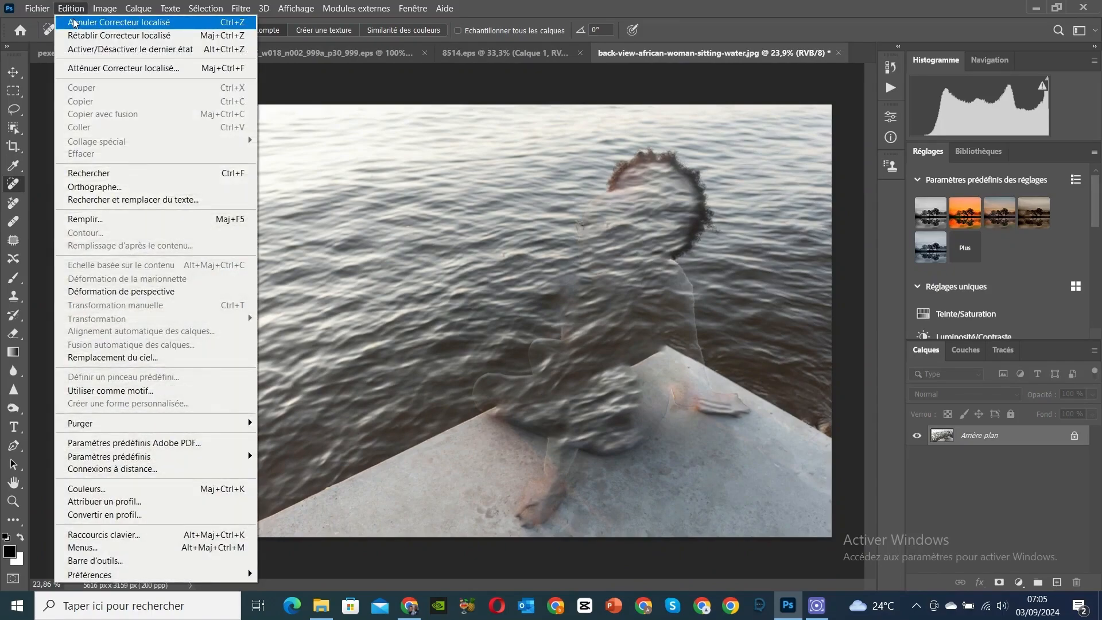
click(74, 22)
click(70, 8)
click(77, 22)
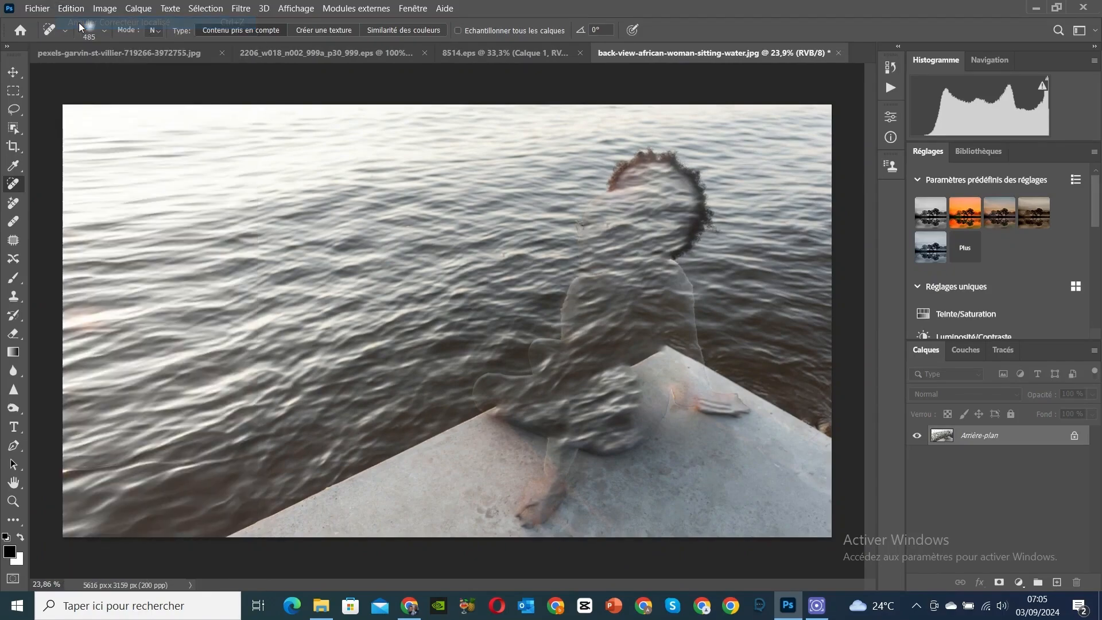
Switch to the Clone Stamp tool and set its brush size to 1413 px
click(14, 73)
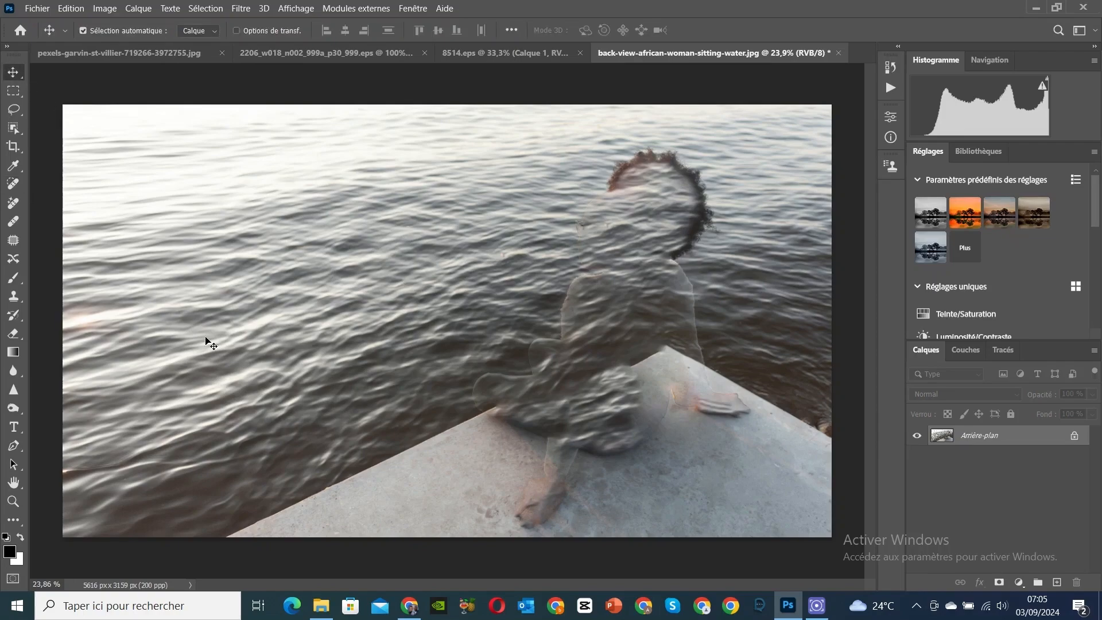
click(14, 296)
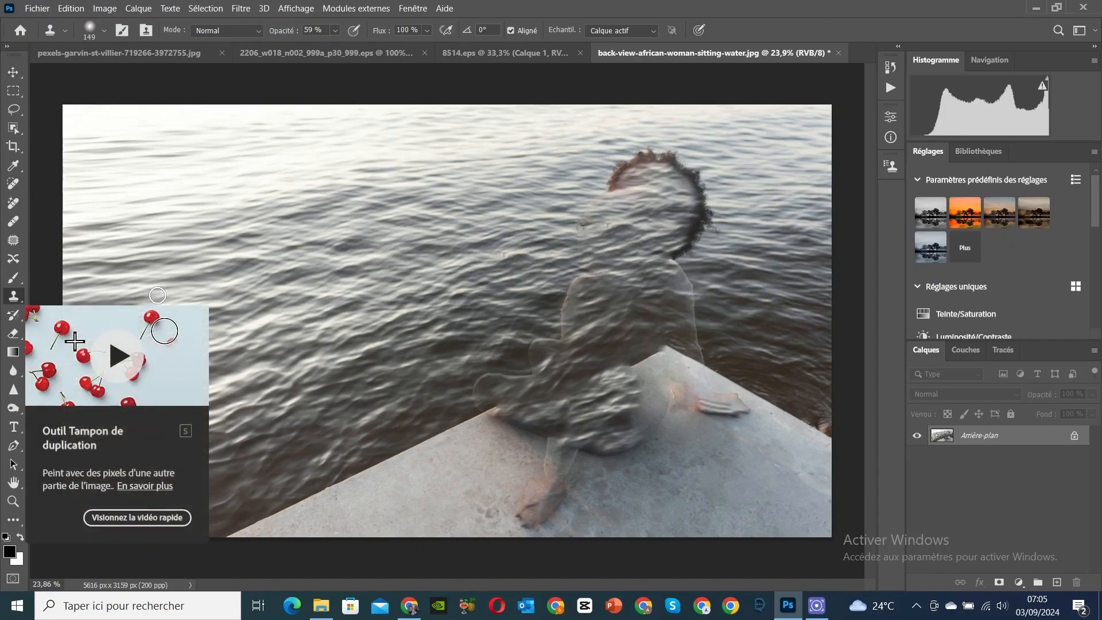
right_click(453, 308)
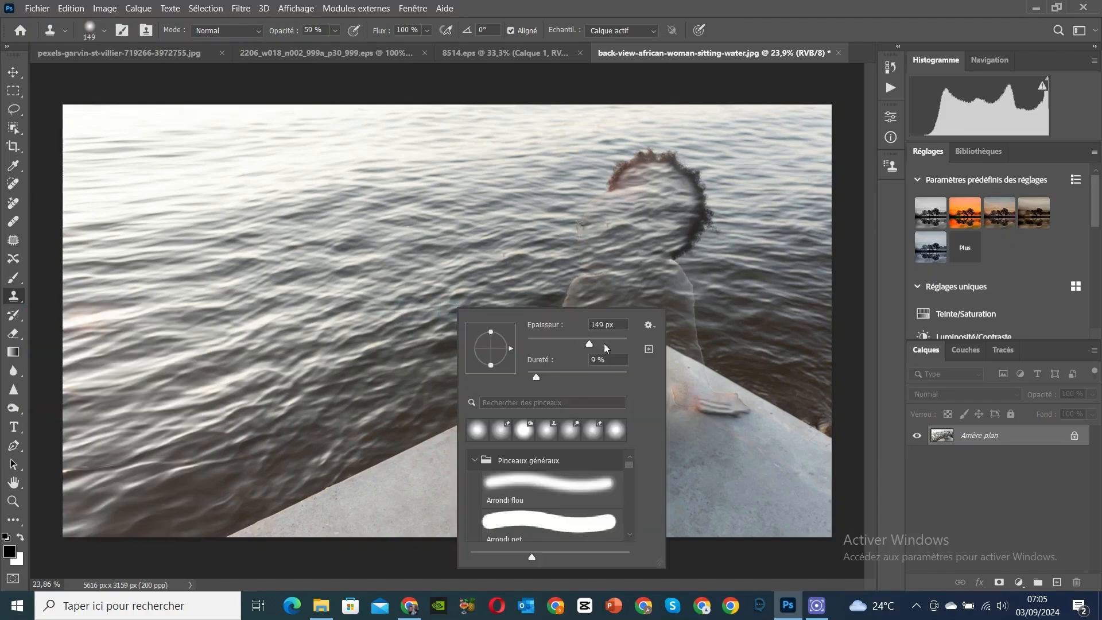
drag(604, 343, 619, 343)
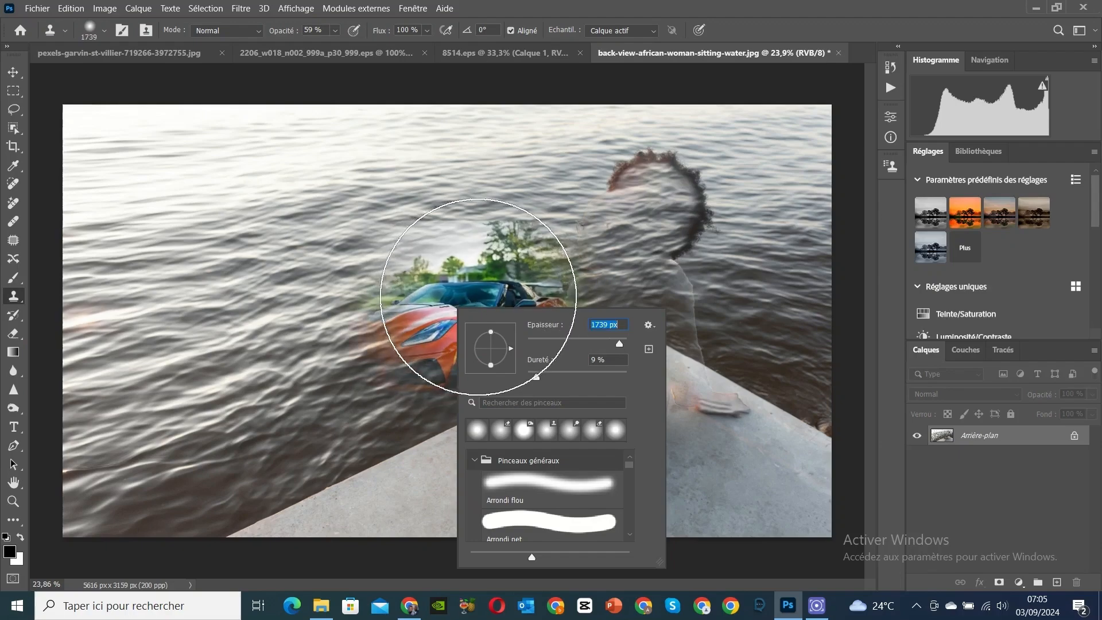
drag(613, 343, 618, 343)
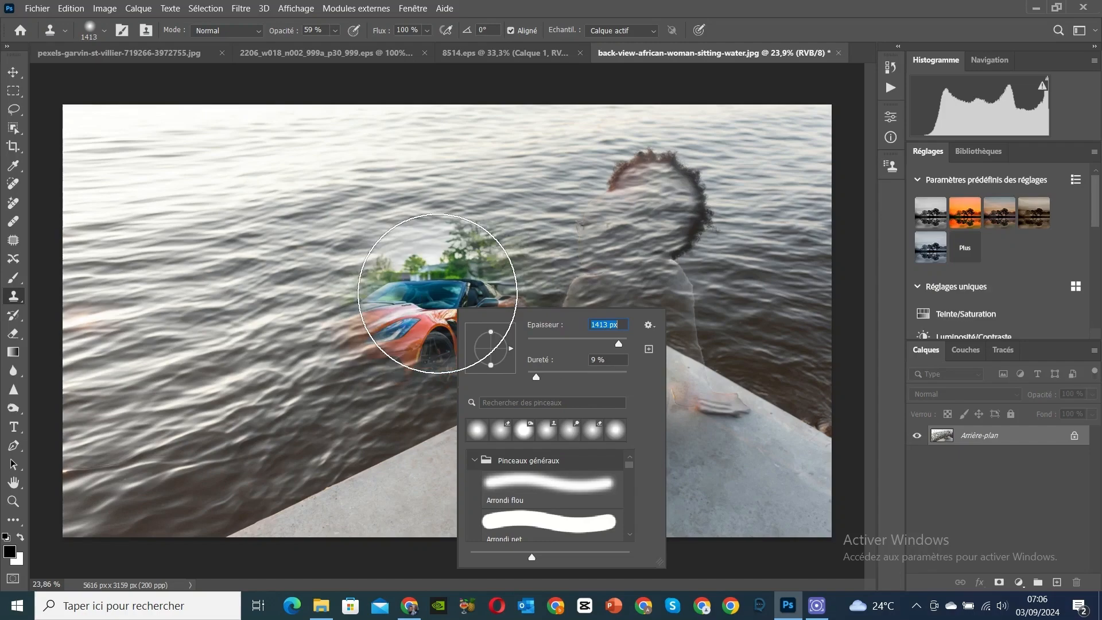
key(Return)
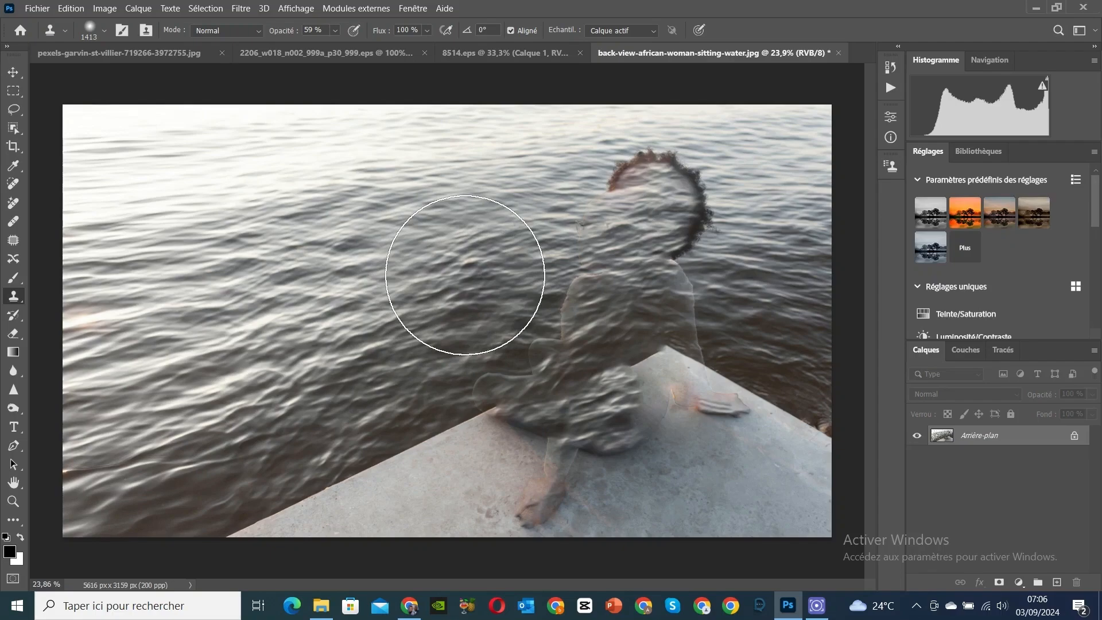
Clone clean water from left of the silhouette over its left shoulder outline and the left part of the head outline
drag(465, 275, 562, 286)
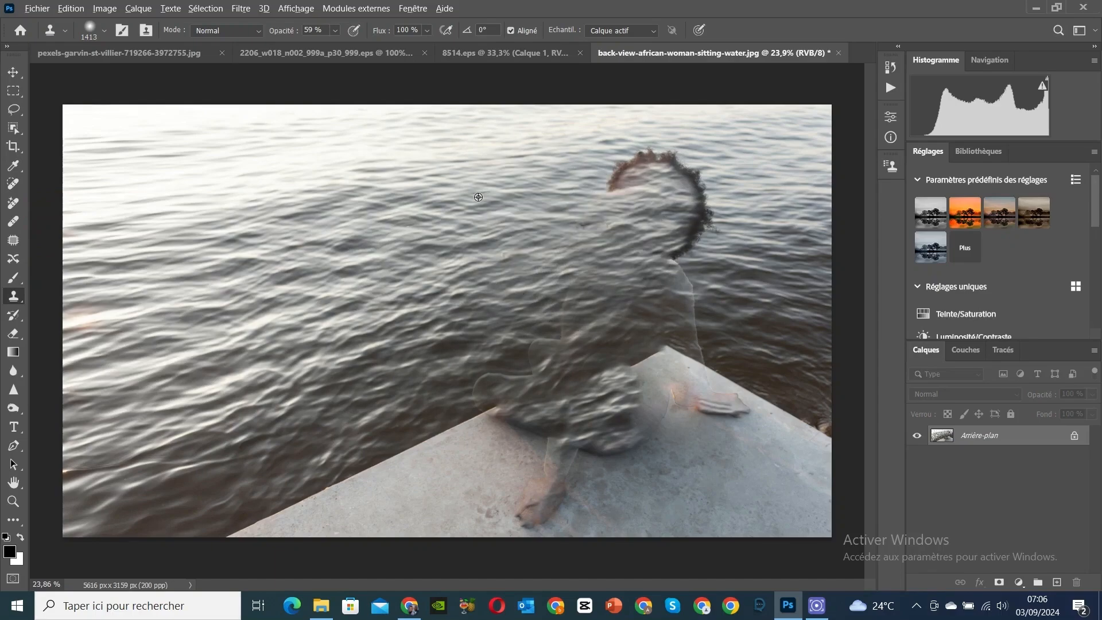
key(alt+Tab)
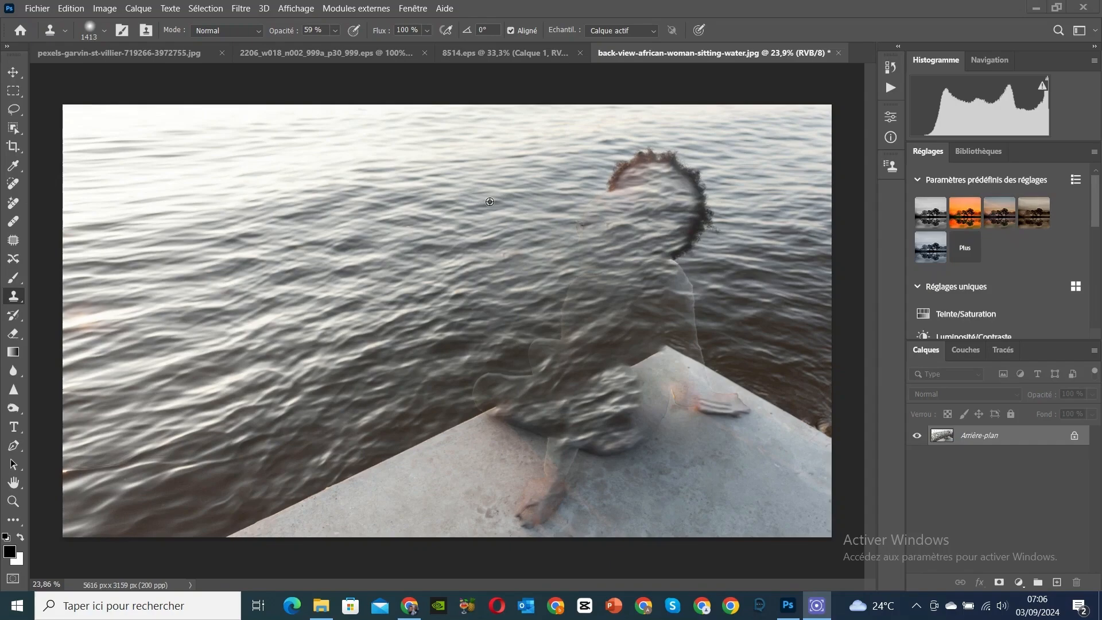
alt+click(482, 204)
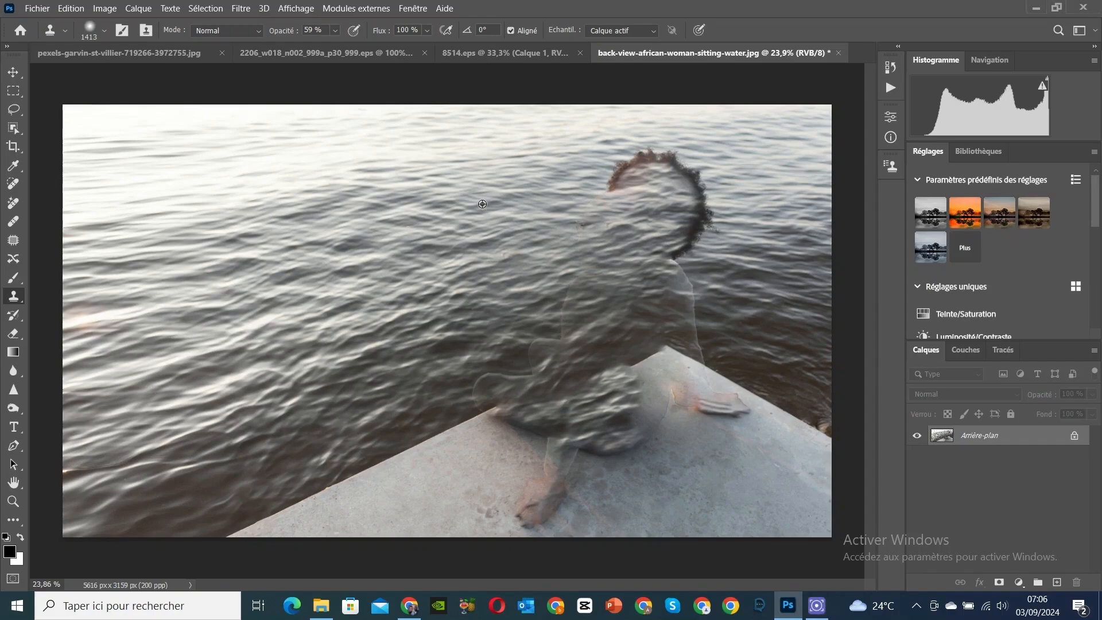
mouse_move(556, 195)
mouse_down()
mouse_move(658, 185)
mouse_move(615, 184)
mouse_up()
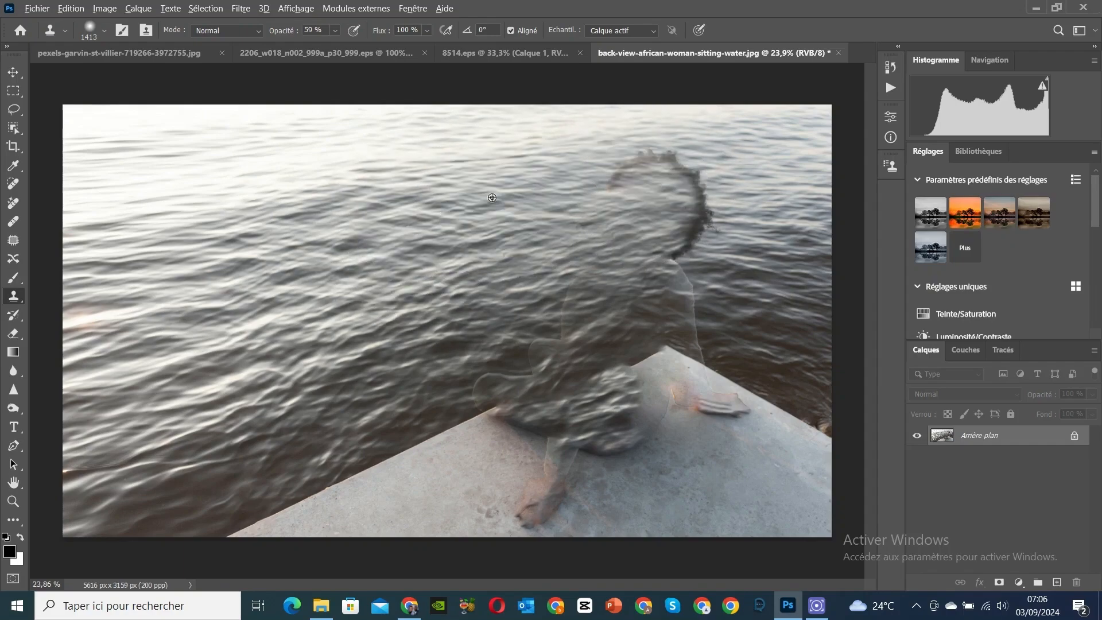
mouse_move(598, 189)
mouse_down()
mouse_move(627, 179)
mouse_move(637, 197)
mouse_up()
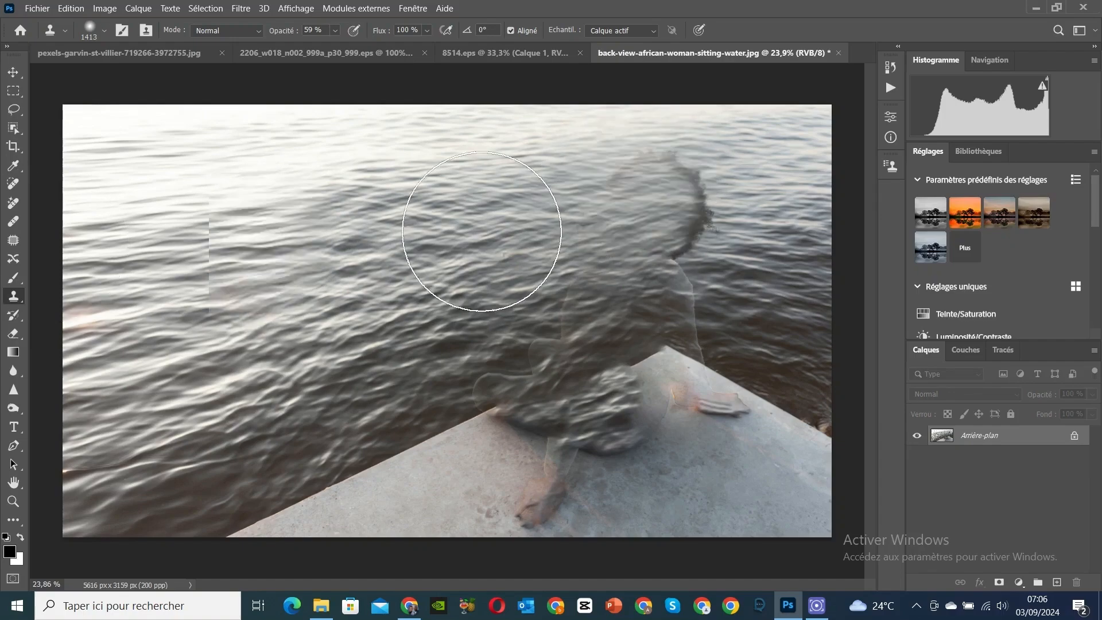
Set the Clone Stamp brush hardness to 25% and clone water over the upper left of the remaining head outline
right_click(642, 186)
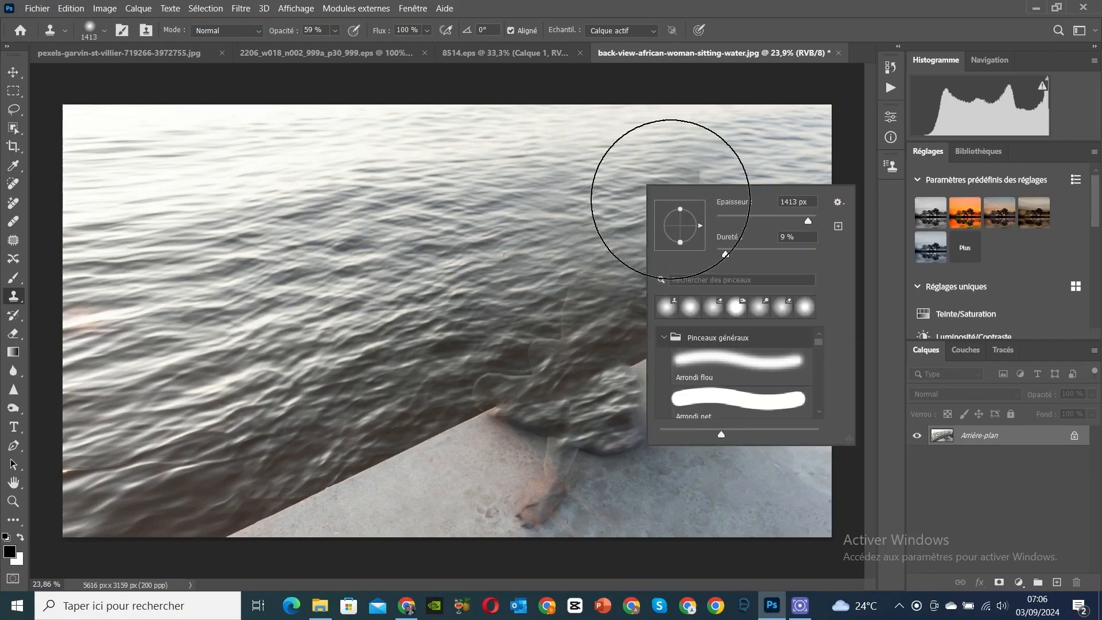
click(735, 247)
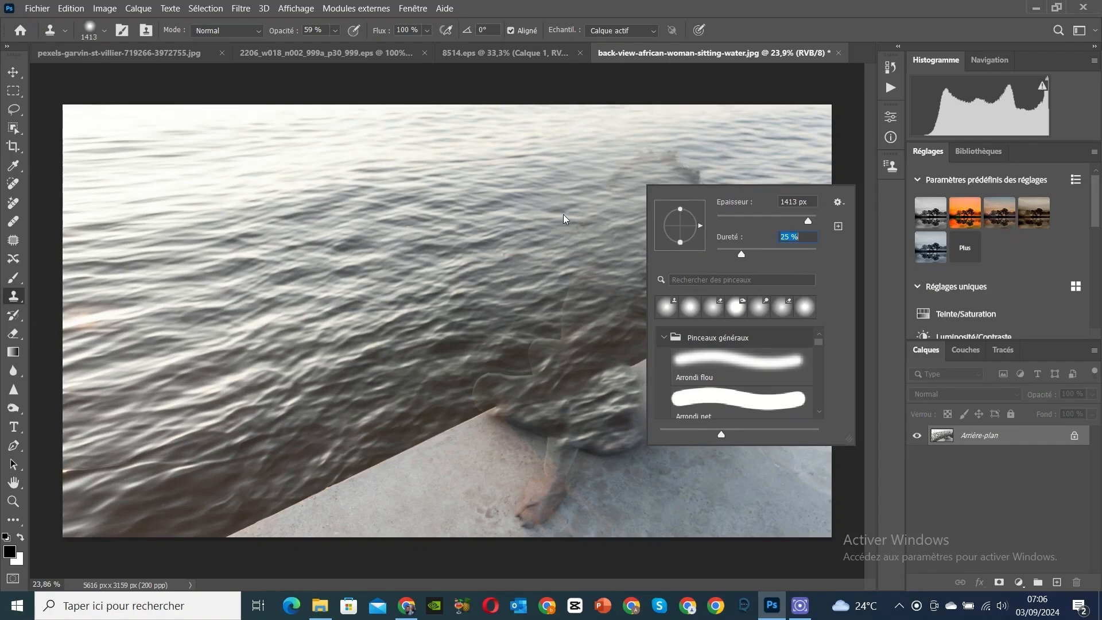
click(624, 191)
click(624, 191)
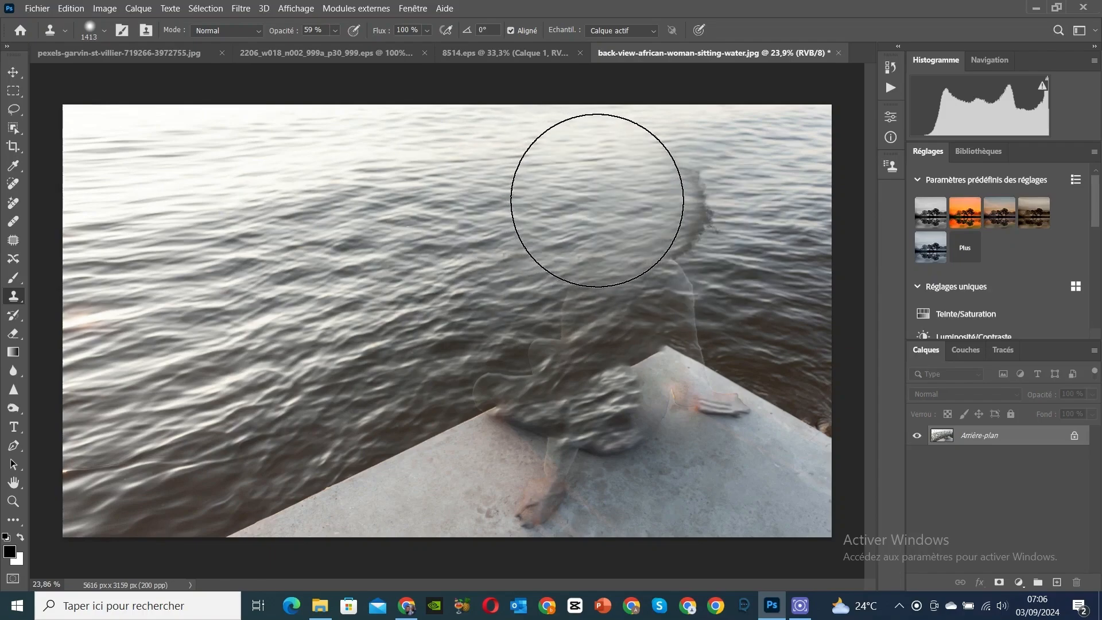
Set the Clone Stamp brush size to 483 px and clone clean water over the dark right edge of the head
drag(597, 201, 765, 238)
right_click(765, 238)
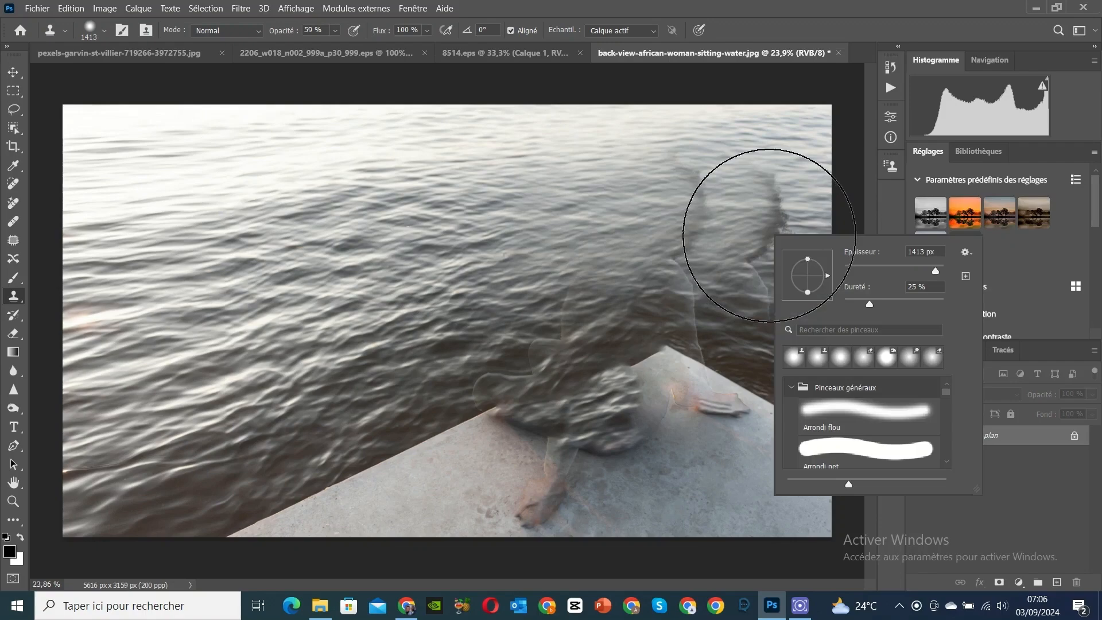
click(924, 271)
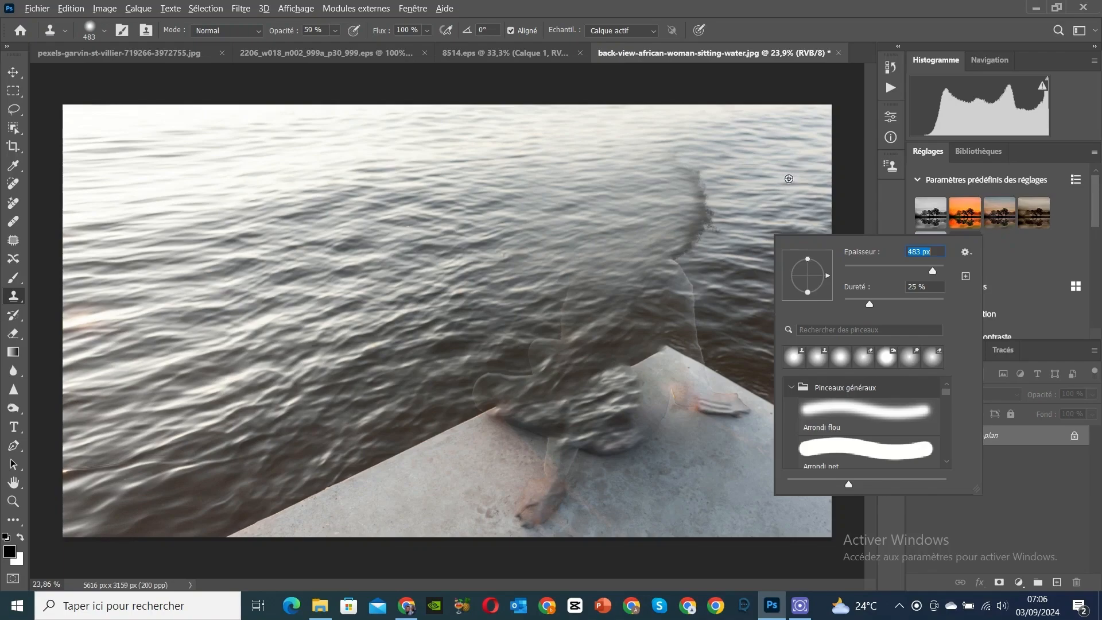
alt+right_click(788, 178)
scroll(791, 179, up, 4)
alt+click(745, 200)
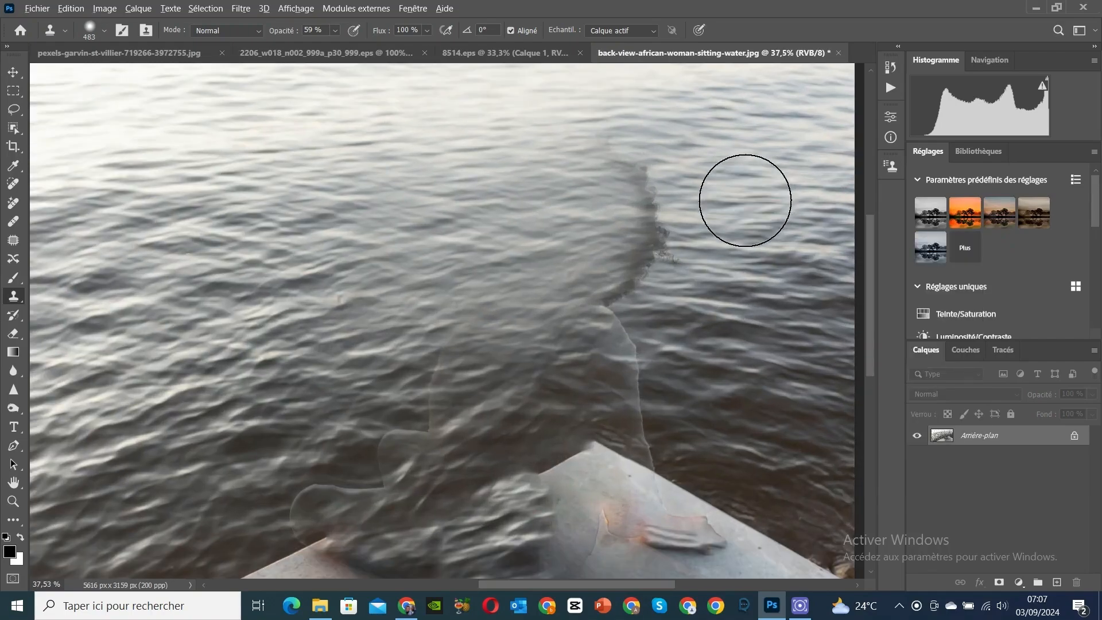
mouse_move(685, 199)
mouse_down()
mouse_move(601, 163)
mouse_move(674, 160)
mouse_move(650, 184)
mouse_move(691, 230)
mouse_move(645, 233)
mouse_up()
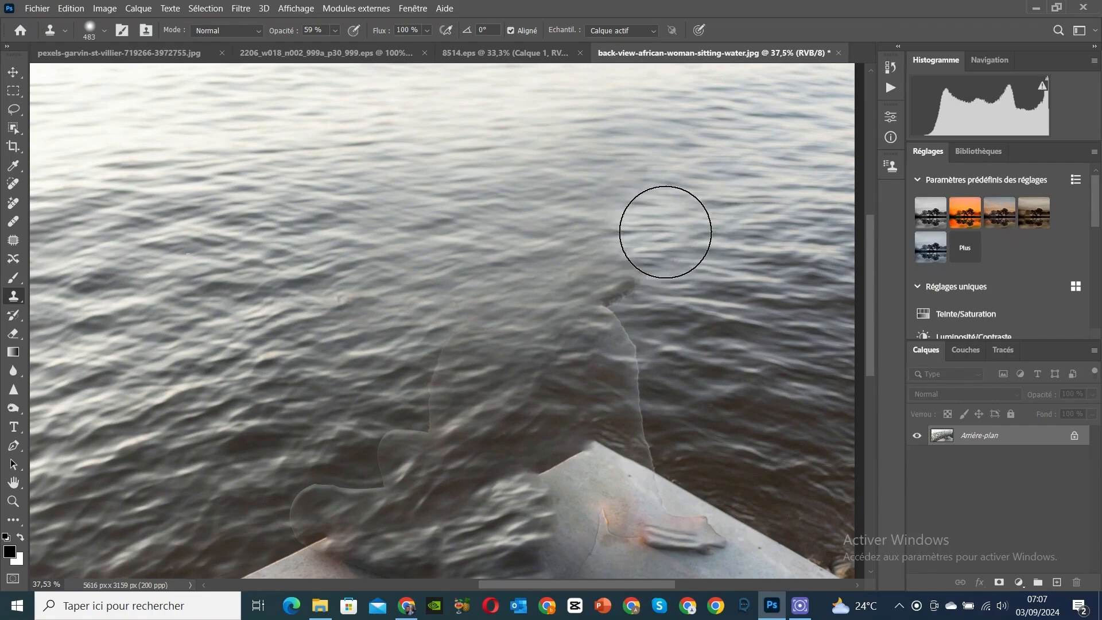
Clone nearby water over the remaining head traces and the dark neck mark above the right shoulder
alt+click(735, 189)
drag(621, 182, 656, 175)
alt+click(746, 211)
alt+click(758, 246)
drag(664, 253, 659, 255)
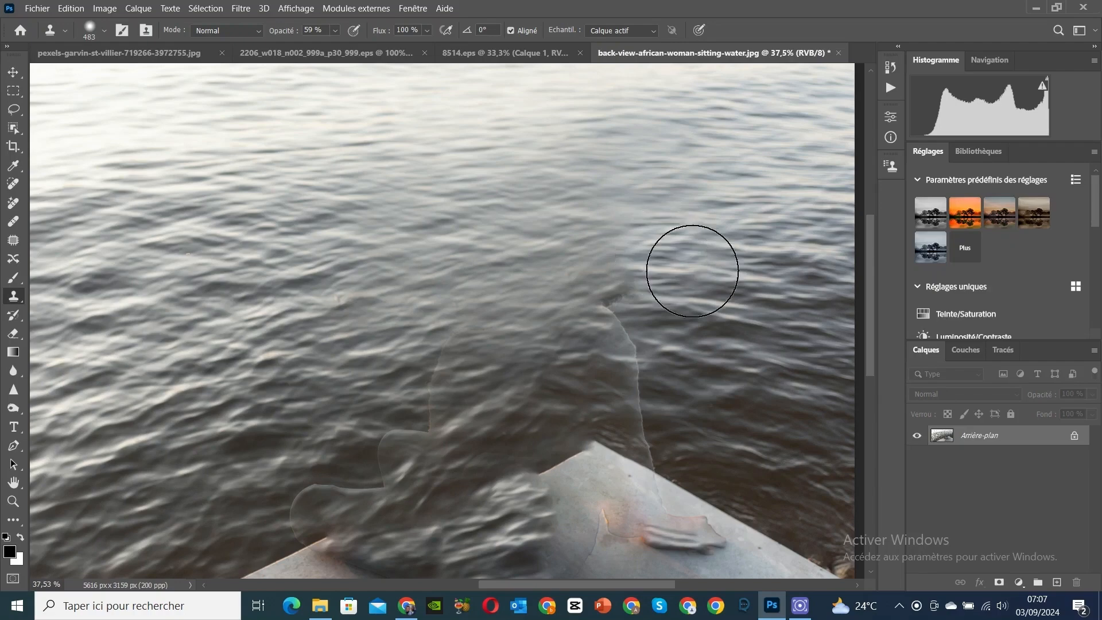
alt+click(727, 260)
click(629, 278)
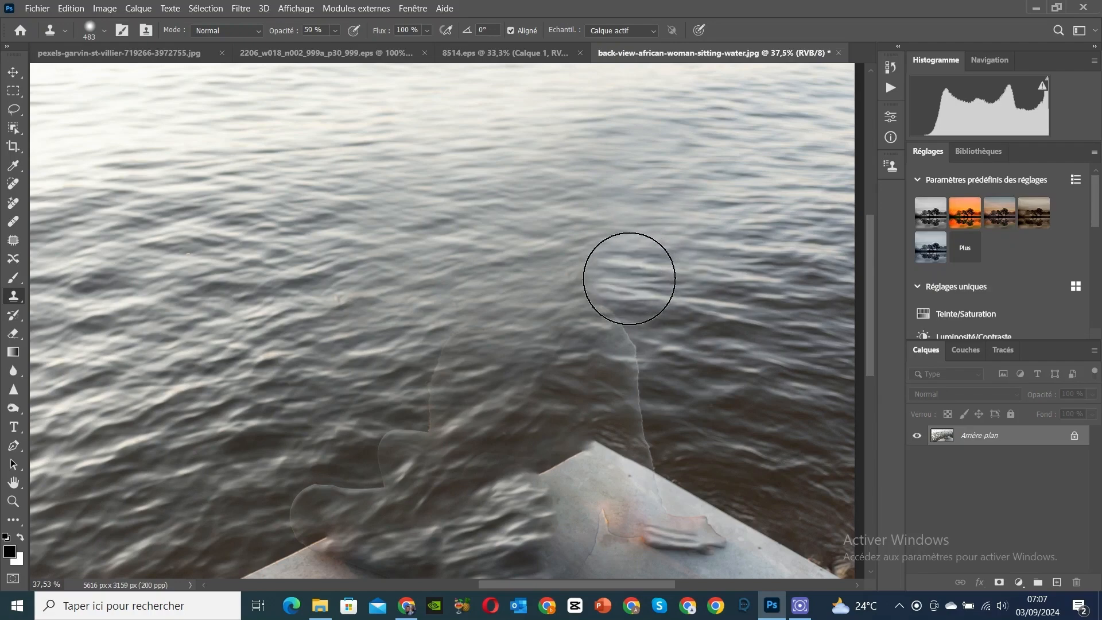
alt+click(758, 275)
click(605, 283)
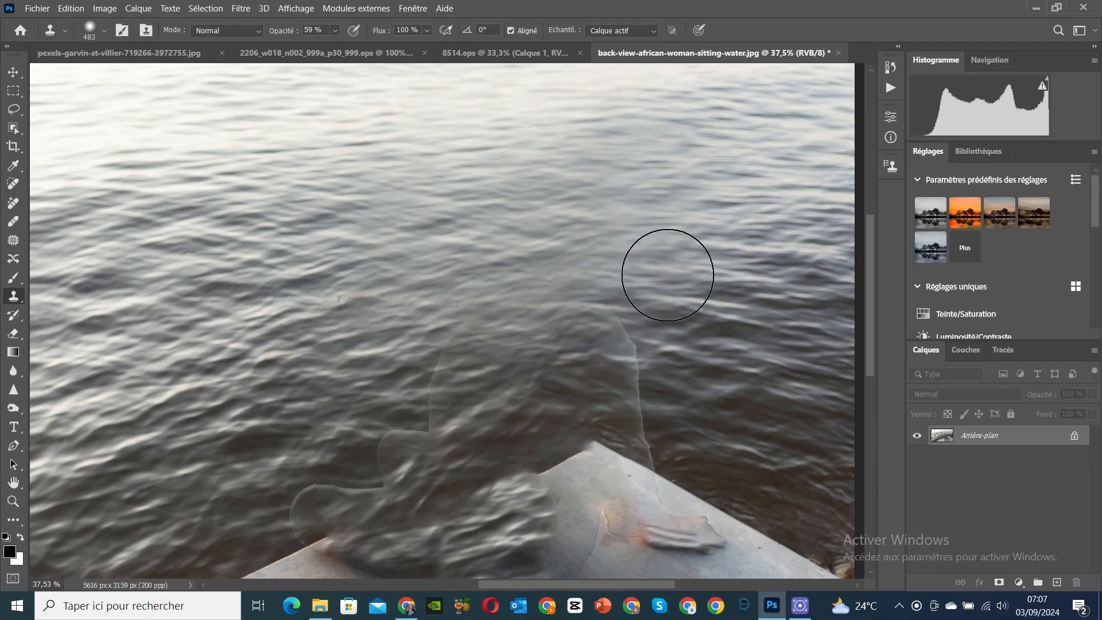
Clone adjacent water over the curved outline of the right shoulder
alt+click(688, 360)
click(637, 354)
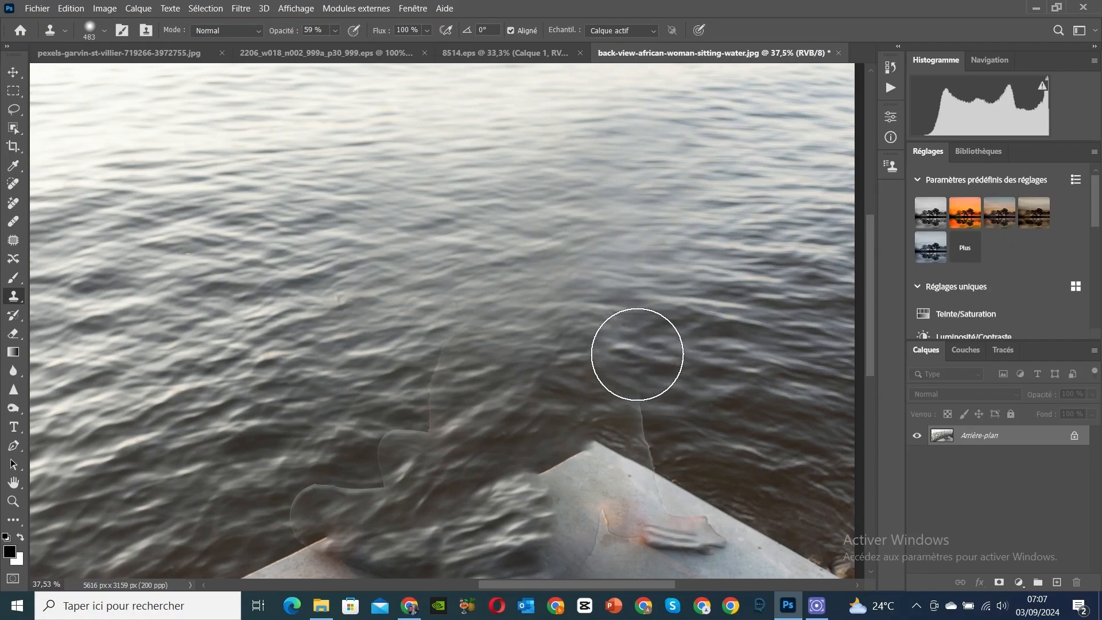
click(617, 328)
alt+click(667, 328)
click(625, 322)
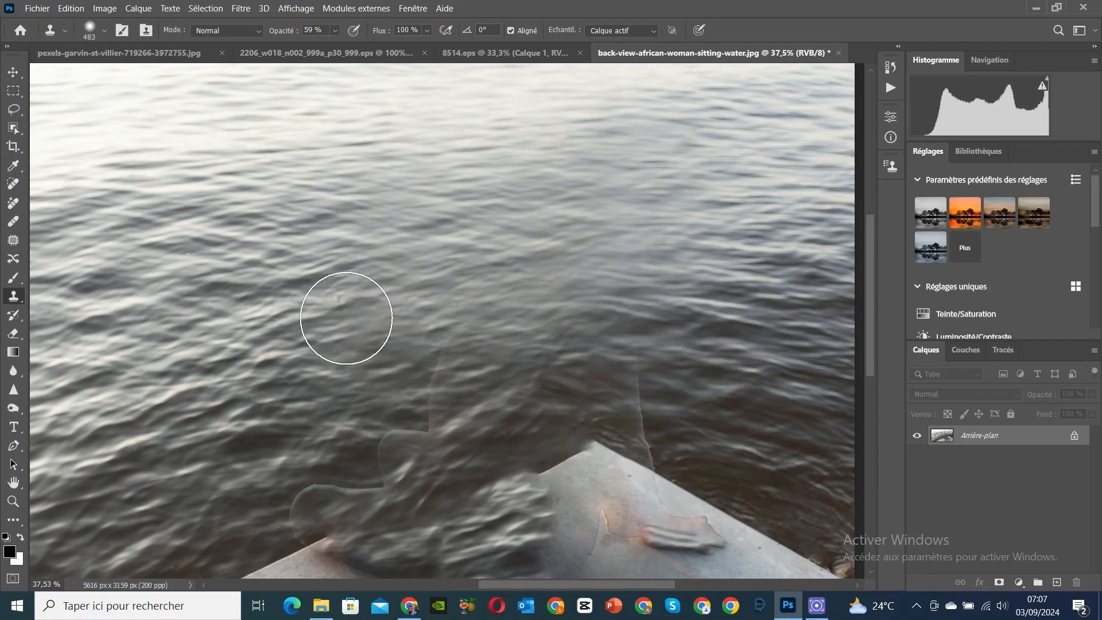
Set the Clone Stamp brush size to 512 px and clone water over the left arm and hip outline
right_click(228, 358)
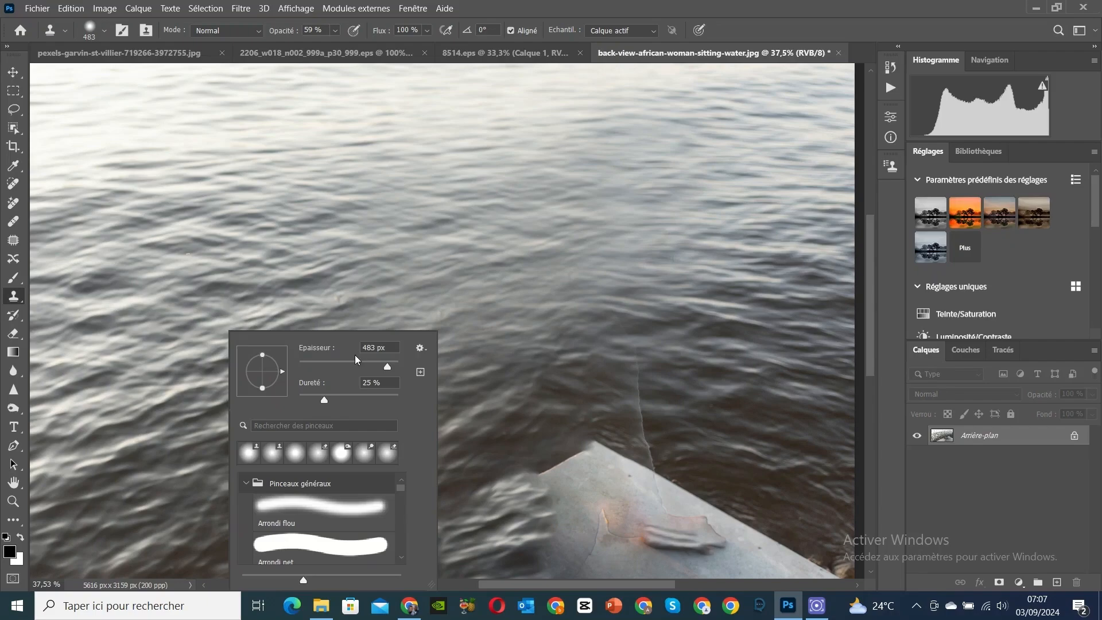
drag(346, 380, 531, 249)
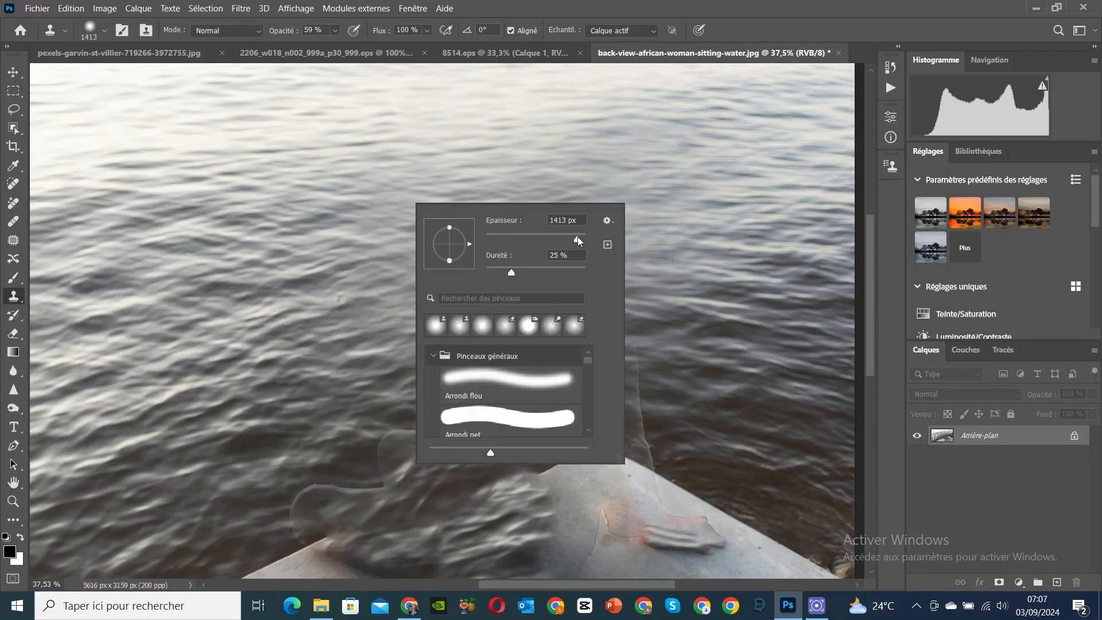
click(321, 373)
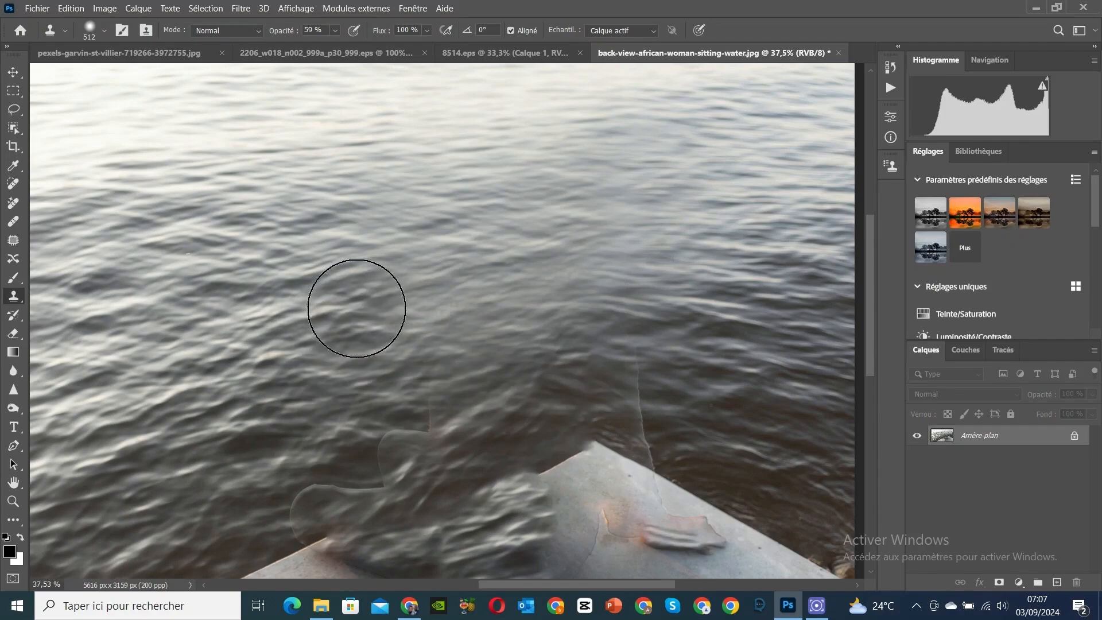
alt+click(319, 378)
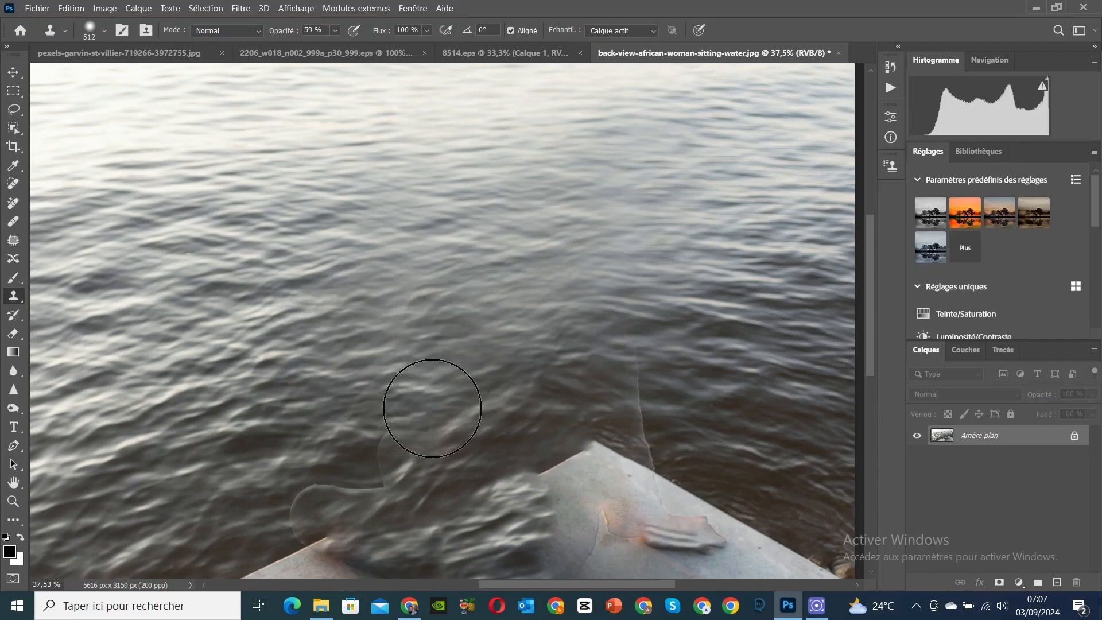
click(431, 412)
alt+click(317, 412)
Clone dark water over the thin right body outline down to the slab's corner
scroll(406, 442, down, 3)
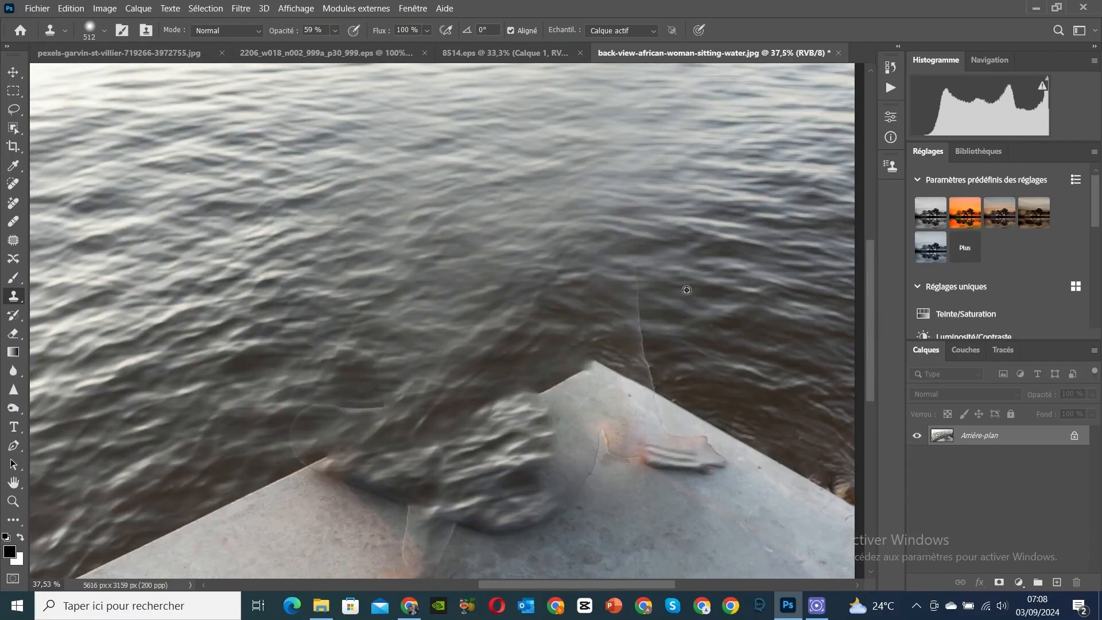
alt+click(631, 264)
click(644, 288)
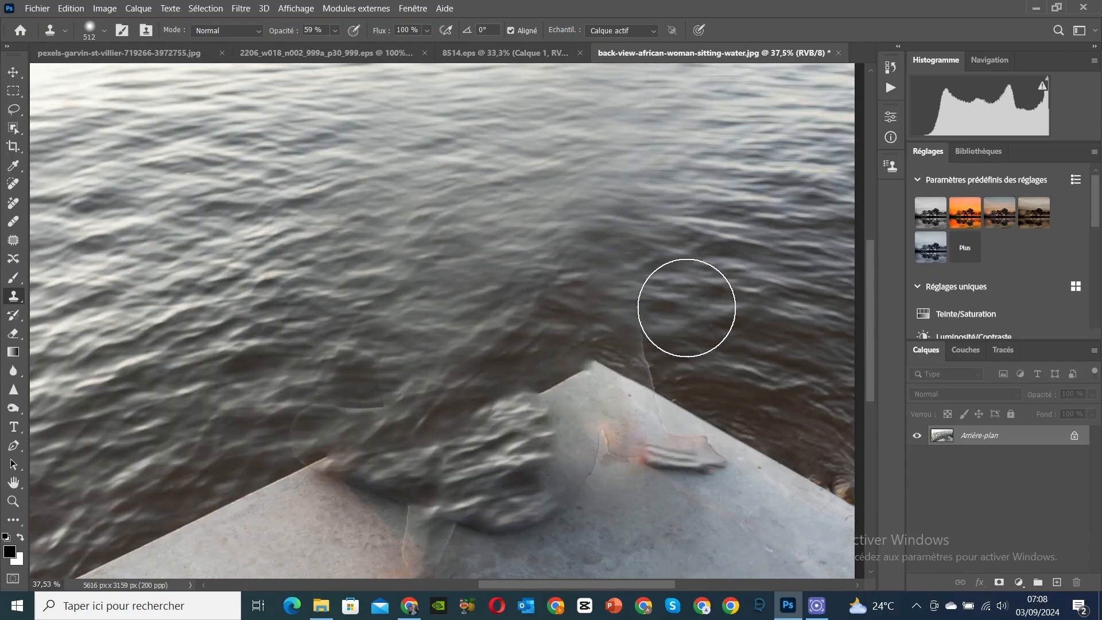
alt+click(713, 316)
click(641, 310)
alt+click(704, 326)
click(651, 337)
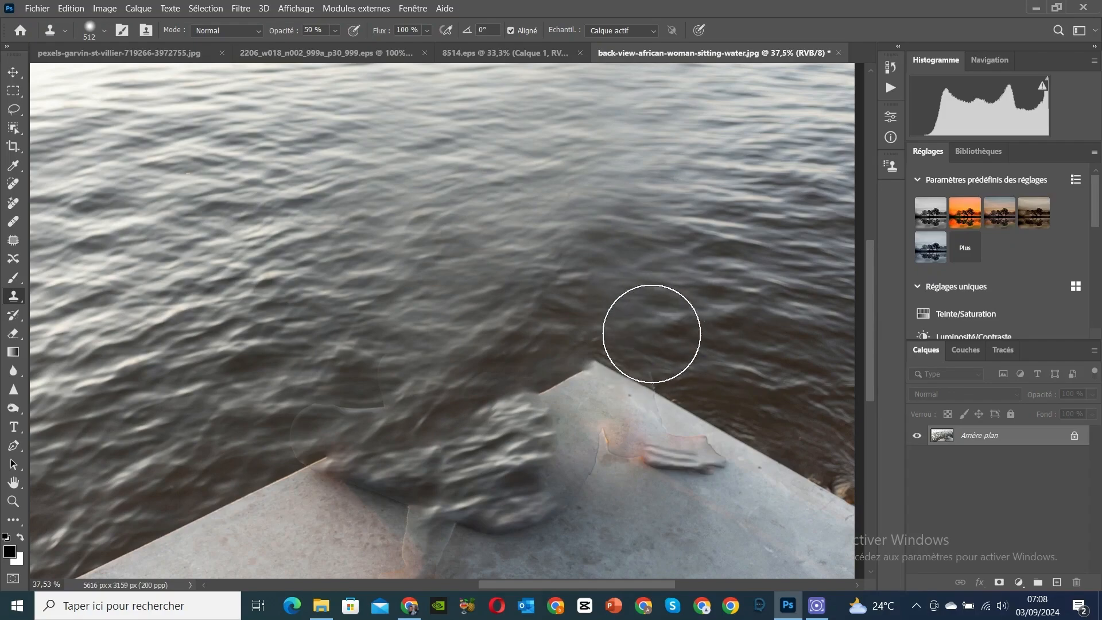
alt+click(686, 289)
click(645, 311)
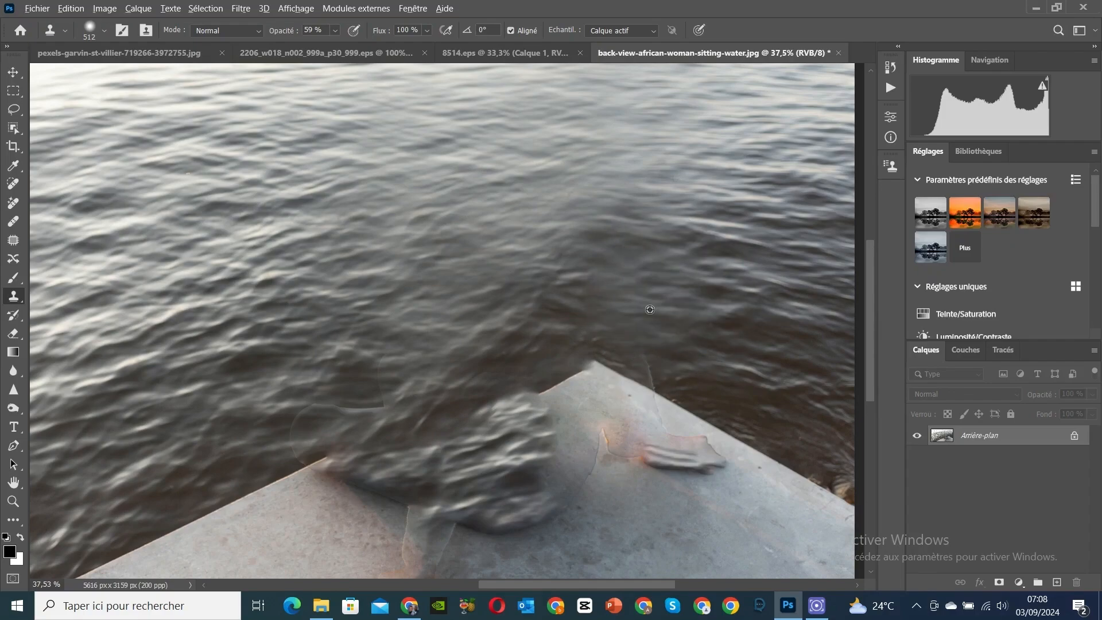
Clone water over the leftover knee outline just above the slab's left edge
alt+click(330, 333)
click(312, 402)
click(310, 406)
alt+click(331, 356)
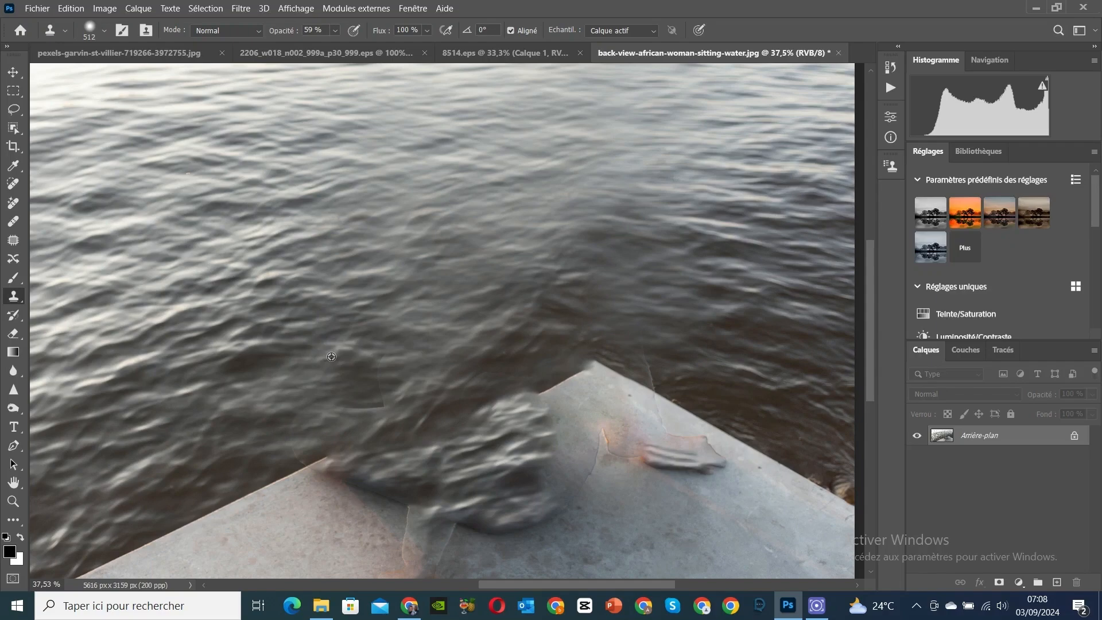
click(375, 368)
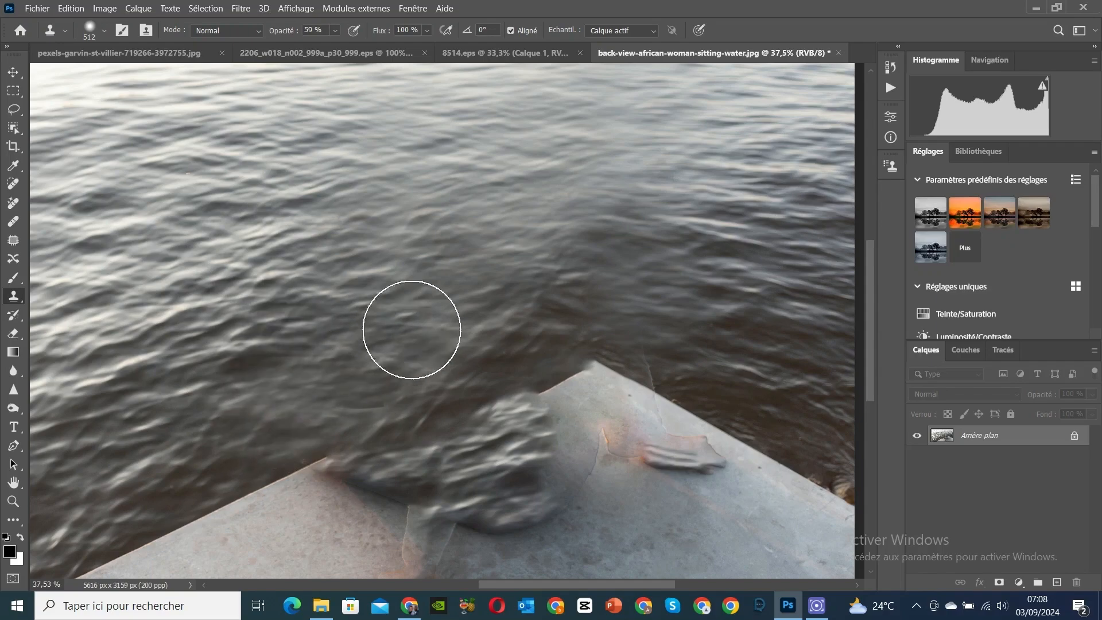
Sample clean concrete from the right part of the slab and clone it over the foot and hand remnants
scroll(500, 325, down, 5)
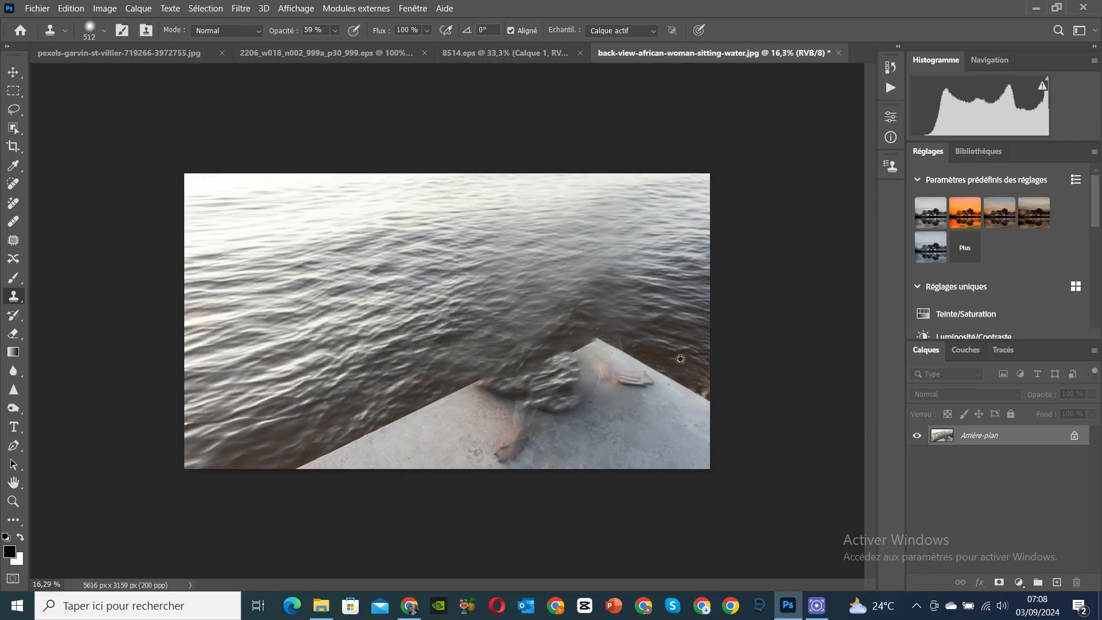
scroll(718, 373, down, 2)
scroll(637, 342, up, 4)
scroll(637, 342, up, 1)
scroll(726, 365, down, 2)
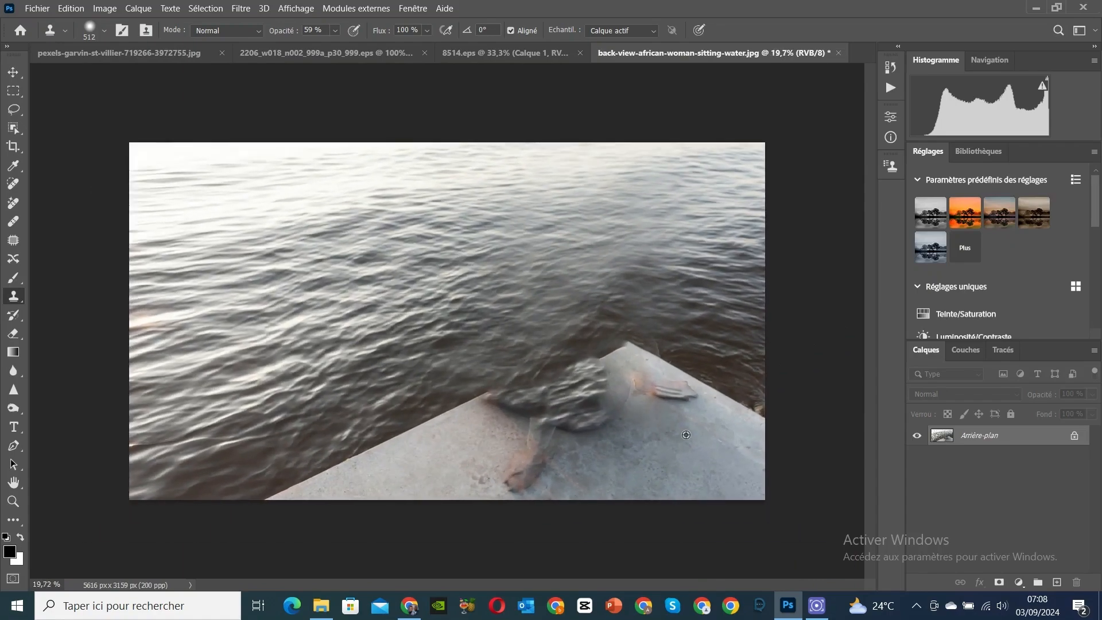
scroll(712, 396, up, 2)
scroll(695, 430, down, 1)
alt+click(696, 430)
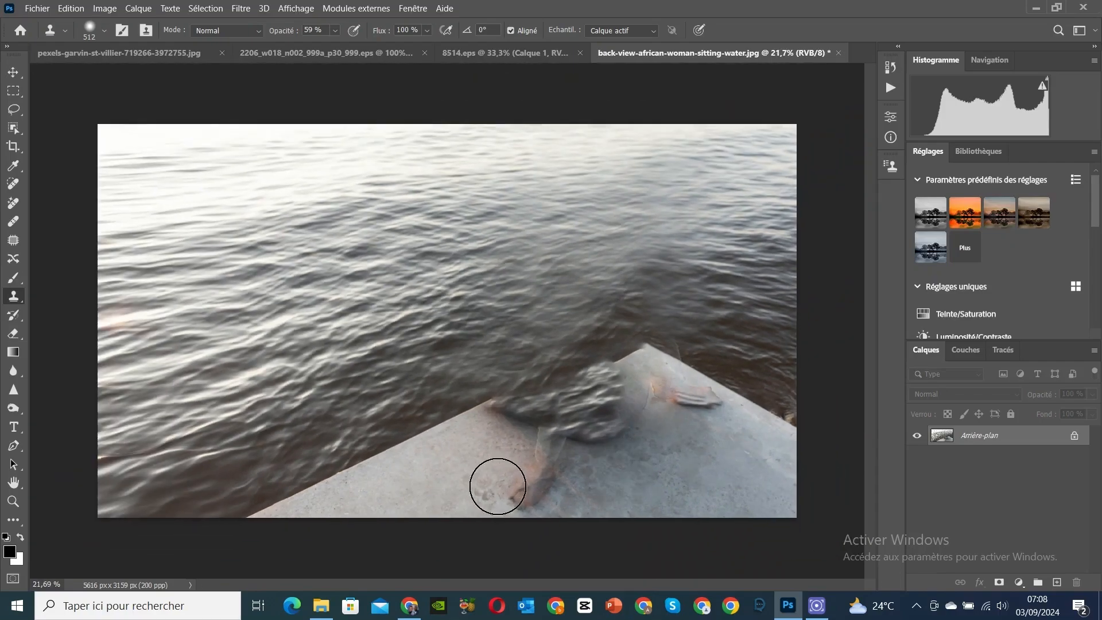
drag(497, 486, 525, 492)
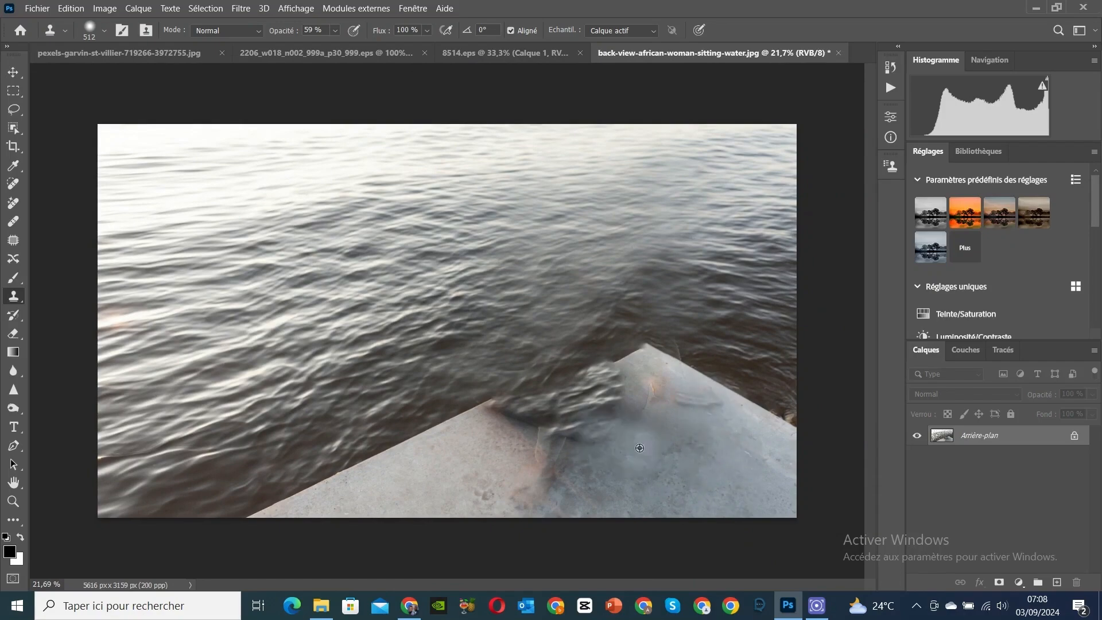
Set the brush hardness to 46%, try cloning concrete over the reddish leg remnant, and undo the stroke
scroll(577, 397, up, 3)
right_click(750, 469)
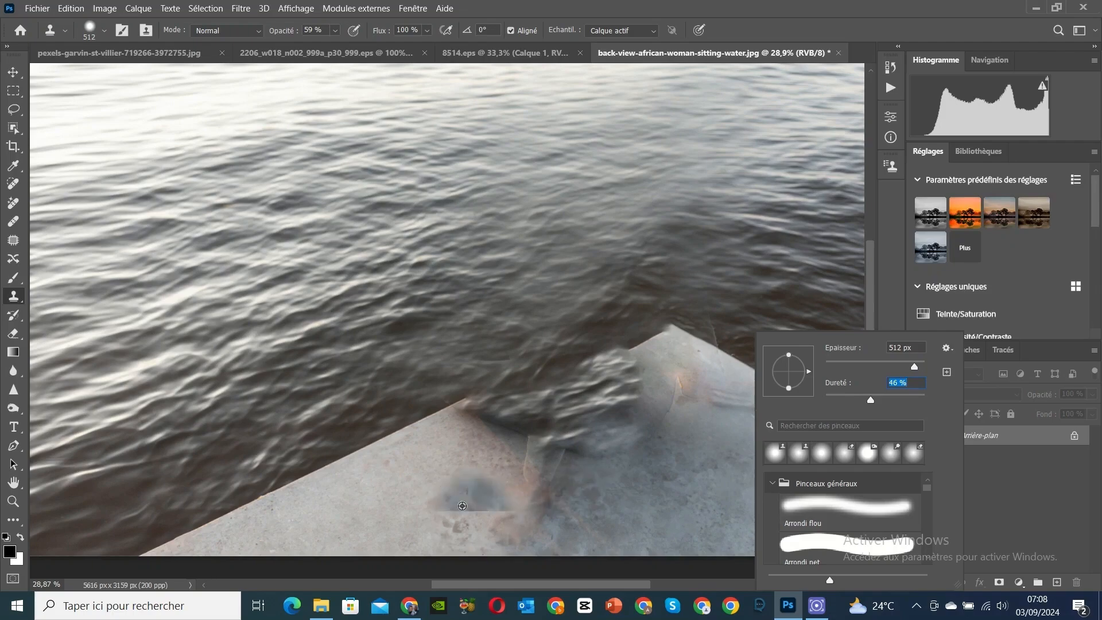
key(Return)
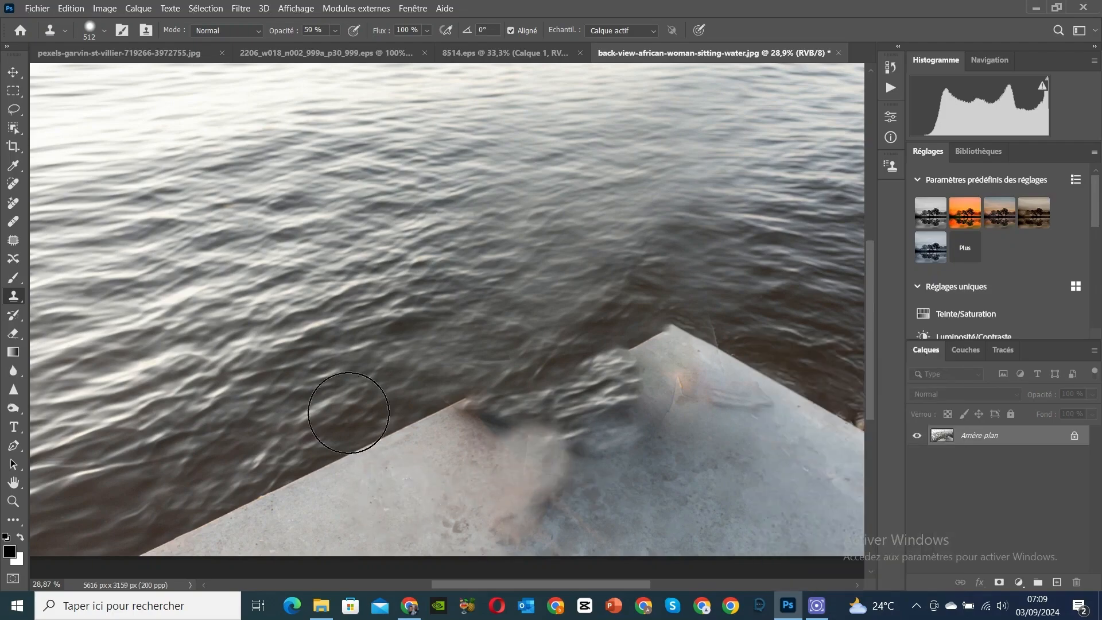
click(72, 8)
click(98, 21)
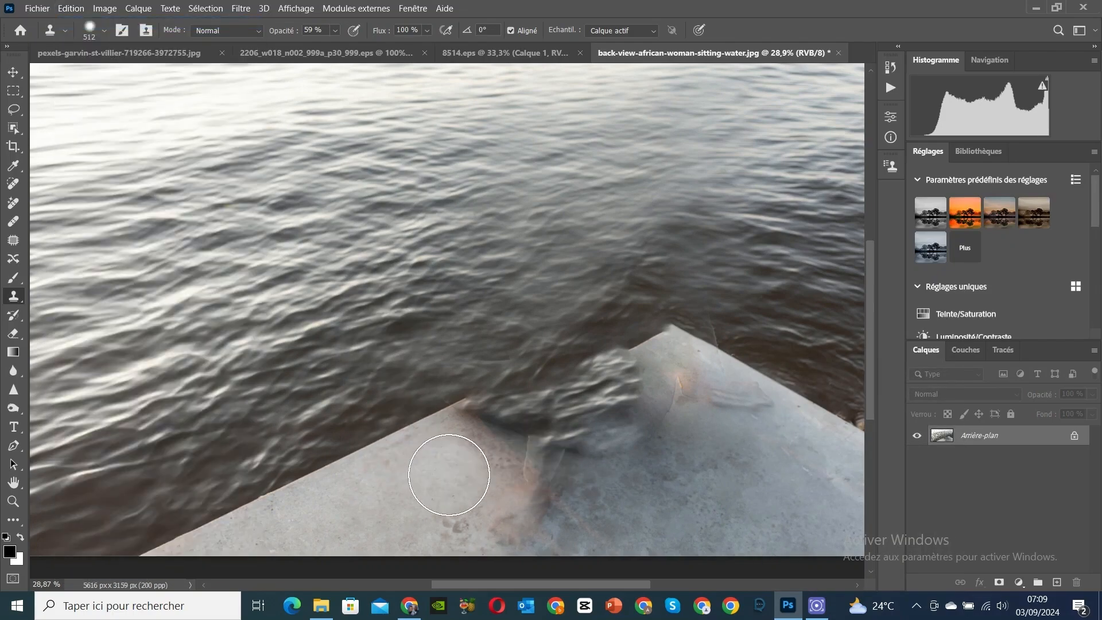
Readjust the Clone Stamp brush and clone light concrete over the reddish leg remnant in the middle of the slab
right_click(449, 475)
key(Return)
mouse_move(431, 472)
mouse_down()
mouse_move(528, 485)
mouse_move(503, 450)
mouse_move(506, 425)
mouse_move(534, 442)
mouse_move(529, 463)
mouse_move(593, 480)
mouse_up()
alt+click(460, 505)
mouse_move(531, 508)
mouse_down()
mouse_move(574, 476)
mouse_move(568, 468)
mouse_up()
Clone concrete from the right part of the slab over the hand traces below its corner
alt+click(740, 462)
drag(660, 401, 726, 395)
alt+click(751, 469)
alt+click(756, 445)
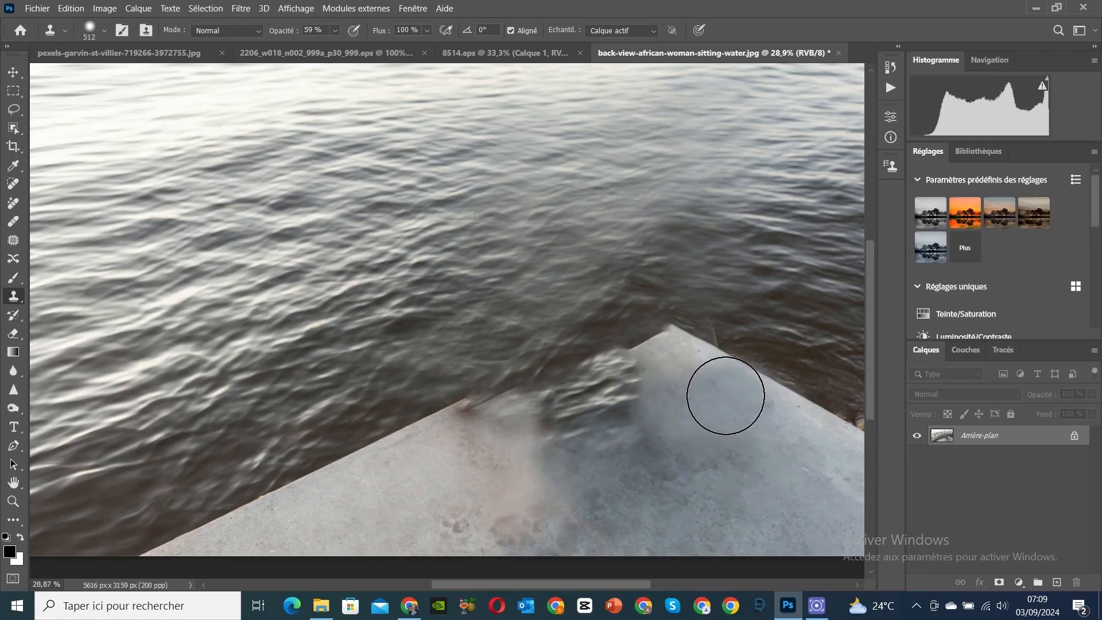
Clone concrete over the patch of water texture left in the middle of the slab
alt+click(793, 492)
mouse_move(631, 456)
mouse_down()
mouse_move(619, 467)
mouse_move(640, 382)
mouse_up()
alt+click(751, 501)
alt+click(700, 497)
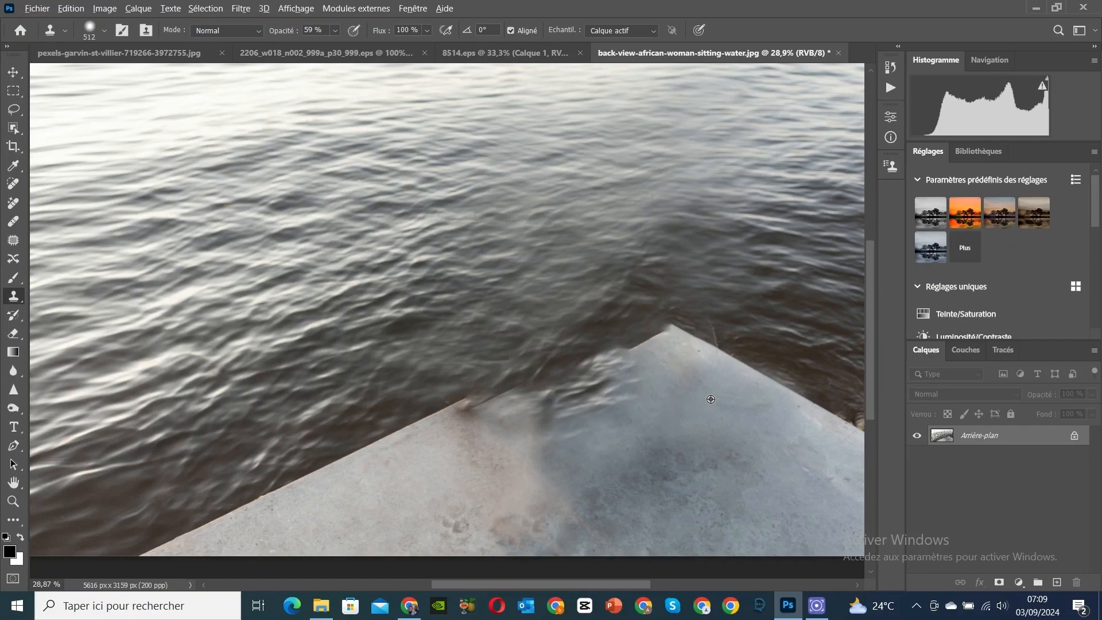
alt+click(657, 424)
mouse_move(526, 443)
mouse_down()
mouse_move(419, 481)
mouse_move(528, 442)
mouse_move(555, 413)
mouse_move(489, 492)
mouse_move(413, 486)
mouse_move(624, 414)
mouse_move(405, 487)
mouse_move(629, 381)
mouse_up()
Try cloning more concrete over the damaged left edge and blurred middle of the slab, and undo the strokes
alt+click(585, 422)
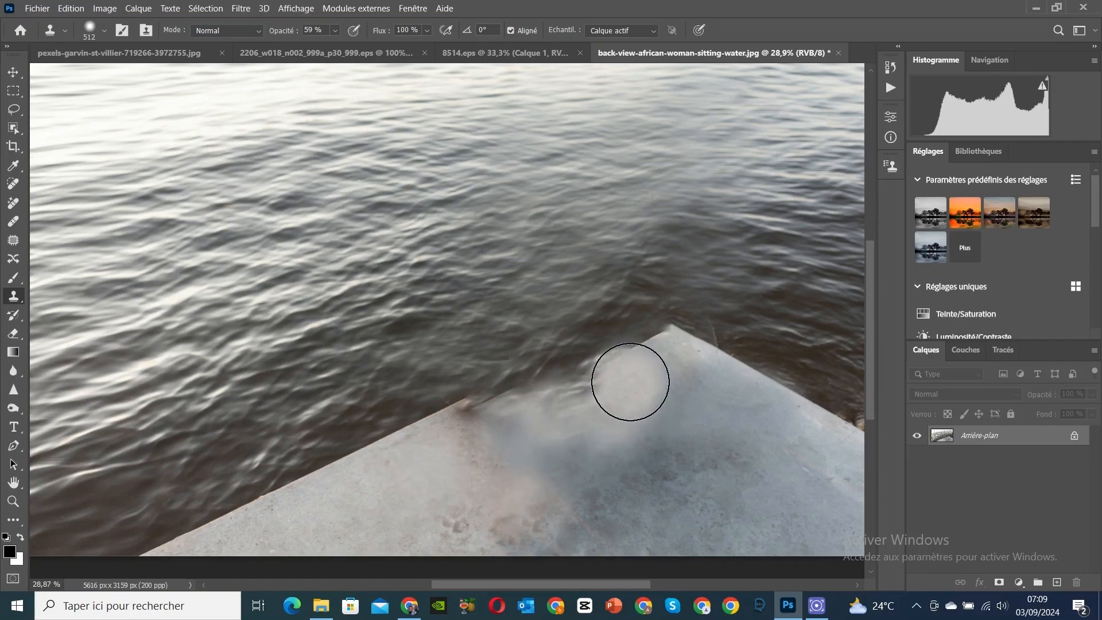
drag(478, 411, 553, 442)
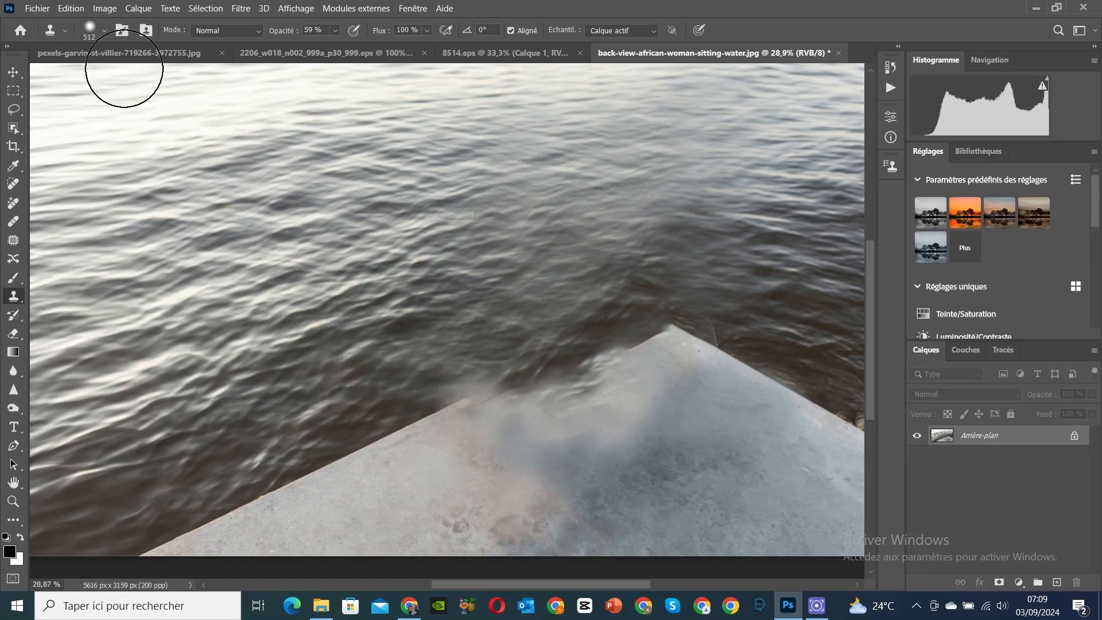
click(71, 8)
click(127, 22)
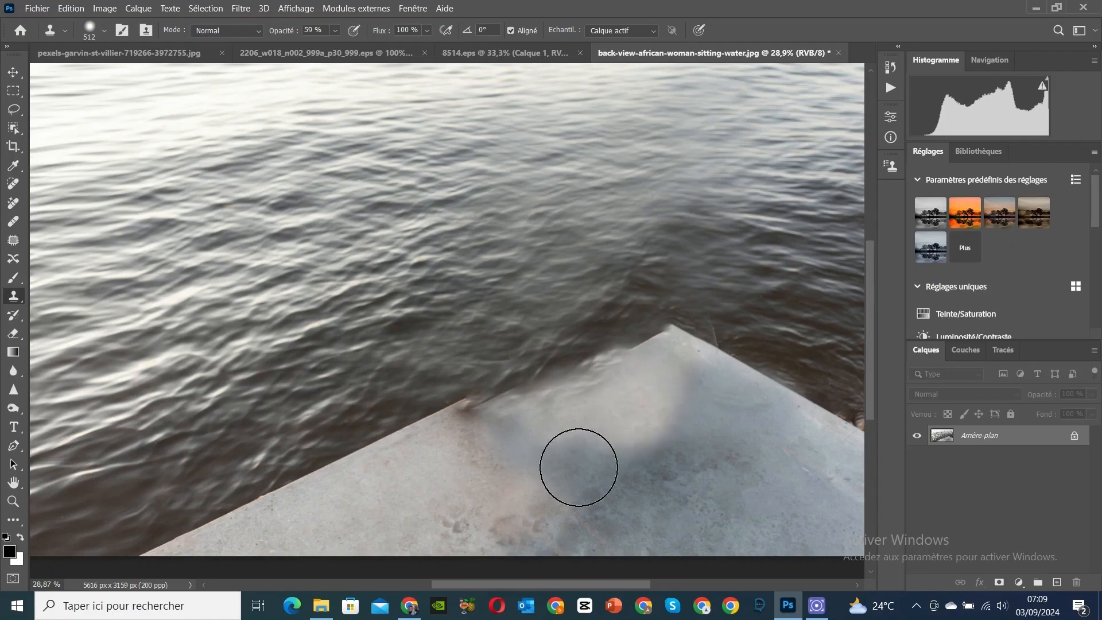
drag(404, 470, 301, 499)
key(ctrl+z)
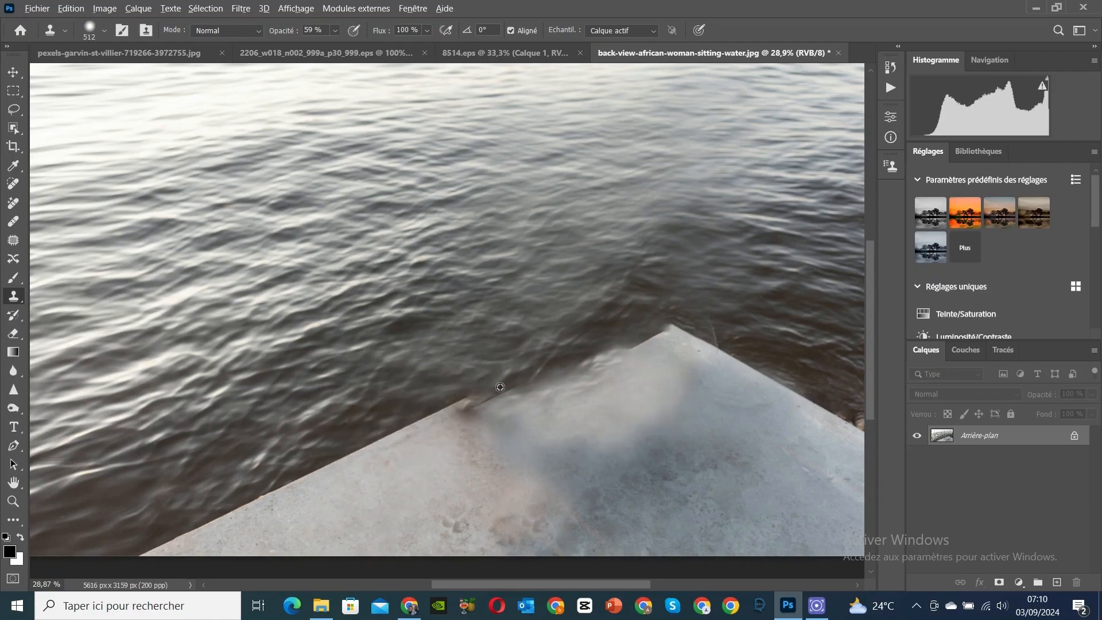
Rebuild the slab's straight left edge toward its corner by cloning the intact concrete edge, undoing the last misplaced strokes
scroll(495, 389, up, 2)
drag(471, 400, 462, 401)
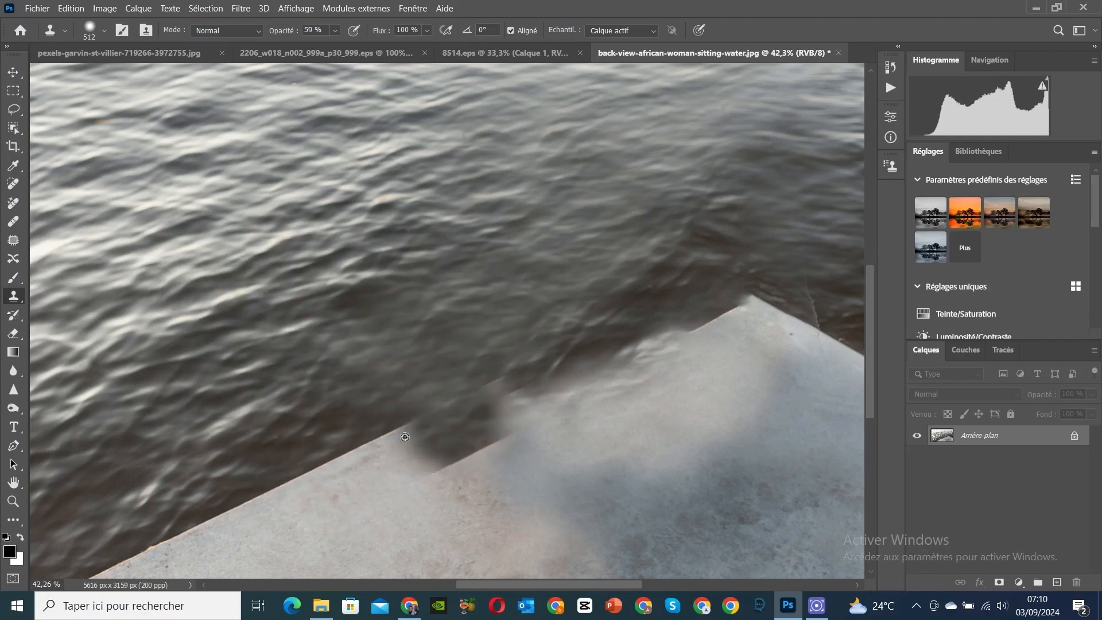
alt+click(367, 443)
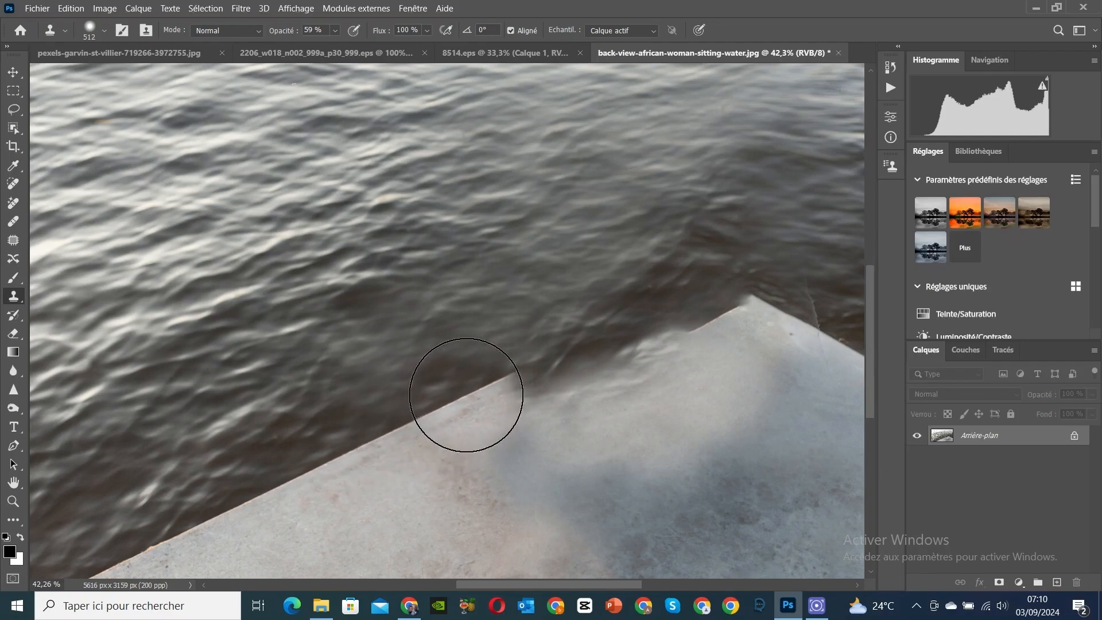
drag(363, 411, 541, 357)
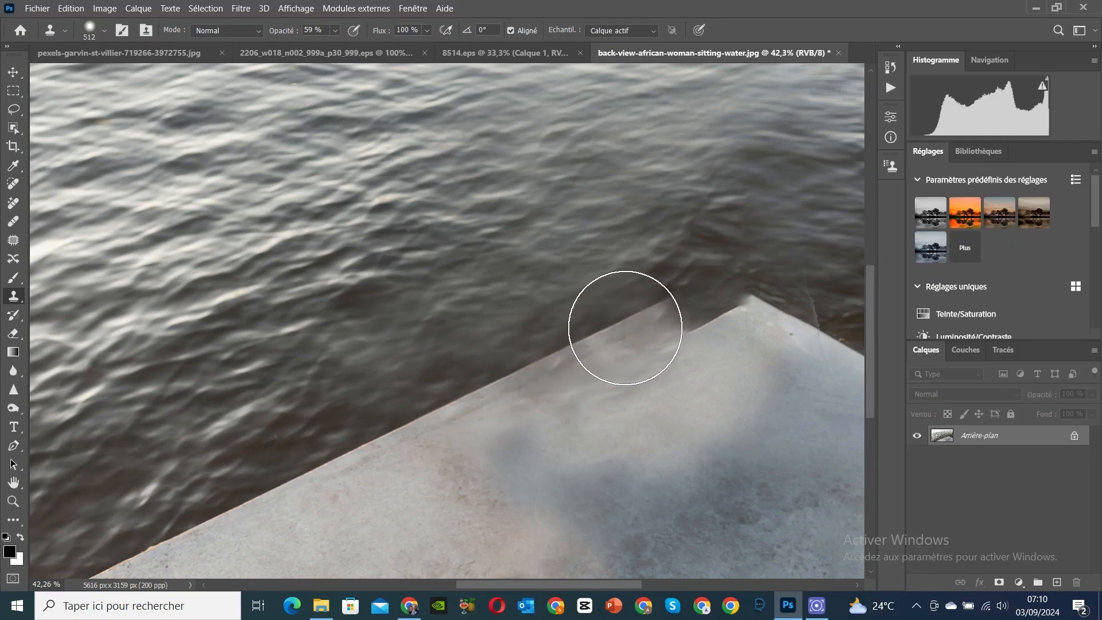
click(625, 328)
mouse_move(625, 328)
mouse_down()
mouse_move(713, 289)
mouse_move(742, 208)
mouse_move(654, 308)
mouse_up()
key(ctrl+z)
key(ctrl+z)
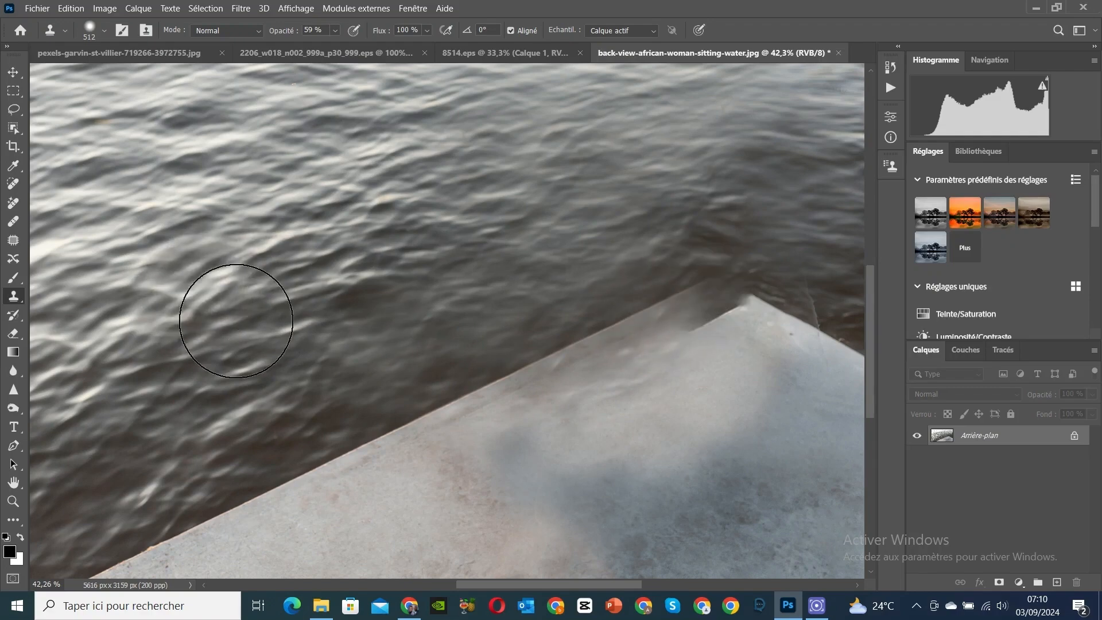
Clone light concrete over the water traces and the doubled edge just inside the slab's left border near the corner
alt+click(651, 422)
click(576, 406)
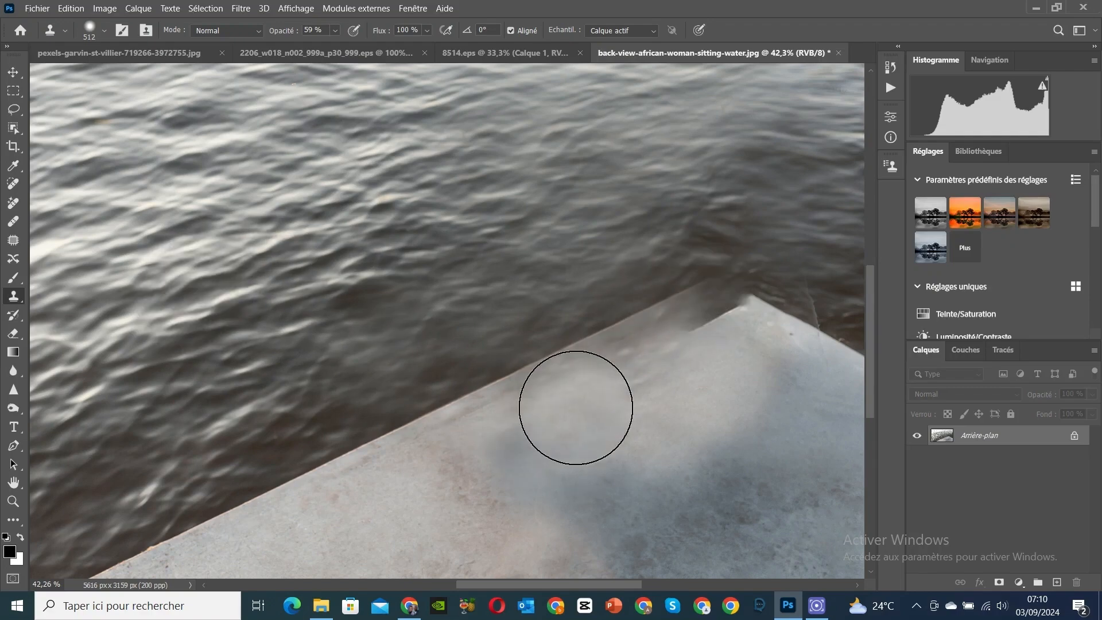
alt+click(679, 419)
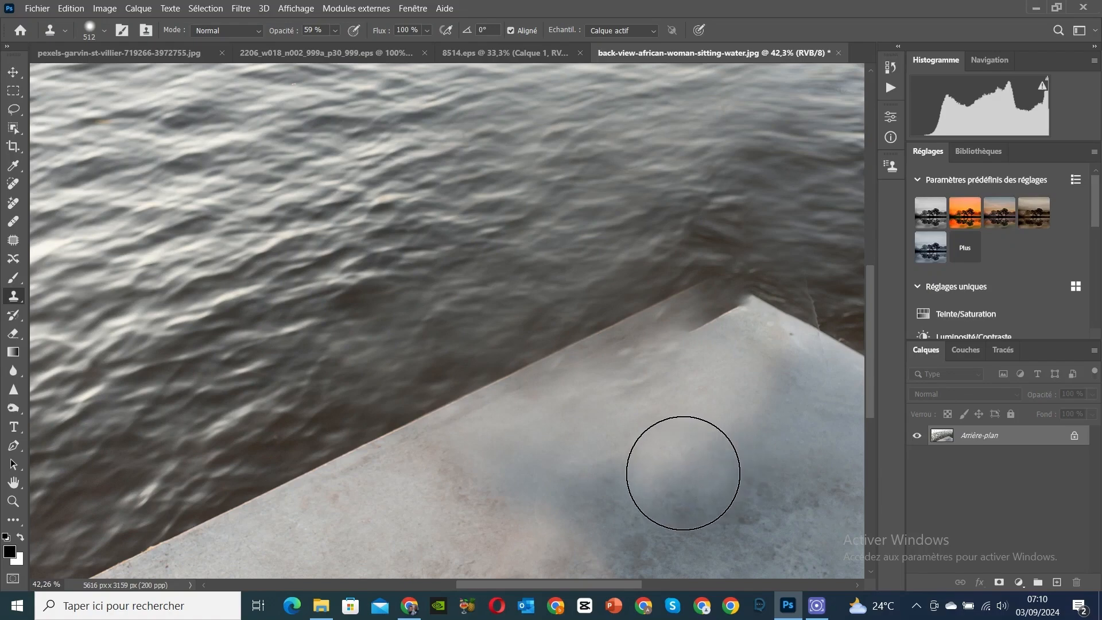
mouse_move(742, 359)
mouse_down()
mouse_move(692, 364)
mouse_move(715, 352)
mouse_move(701, 355)
mouse_move(702, 388)
mouse_move(702, 368)
mouse_move(649, 395)
mouse_move(748, 374)
mouse_up()
alt+click(687, 413)
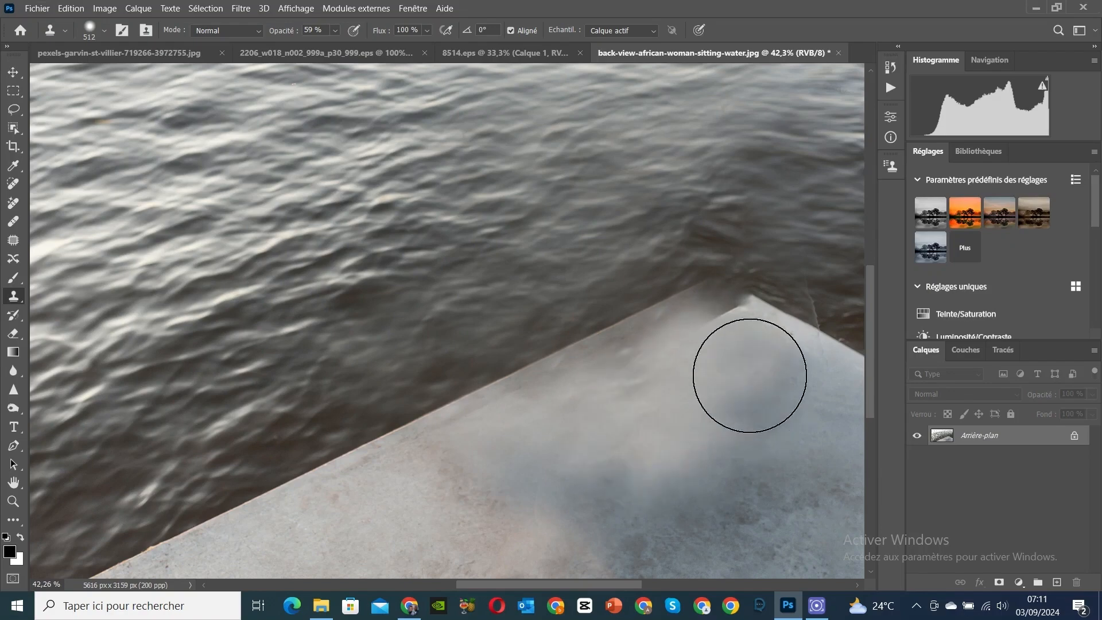
Clone the intact right edge of the slab upward to extend its border toward the corner
scroll(660, 488, up, 1)
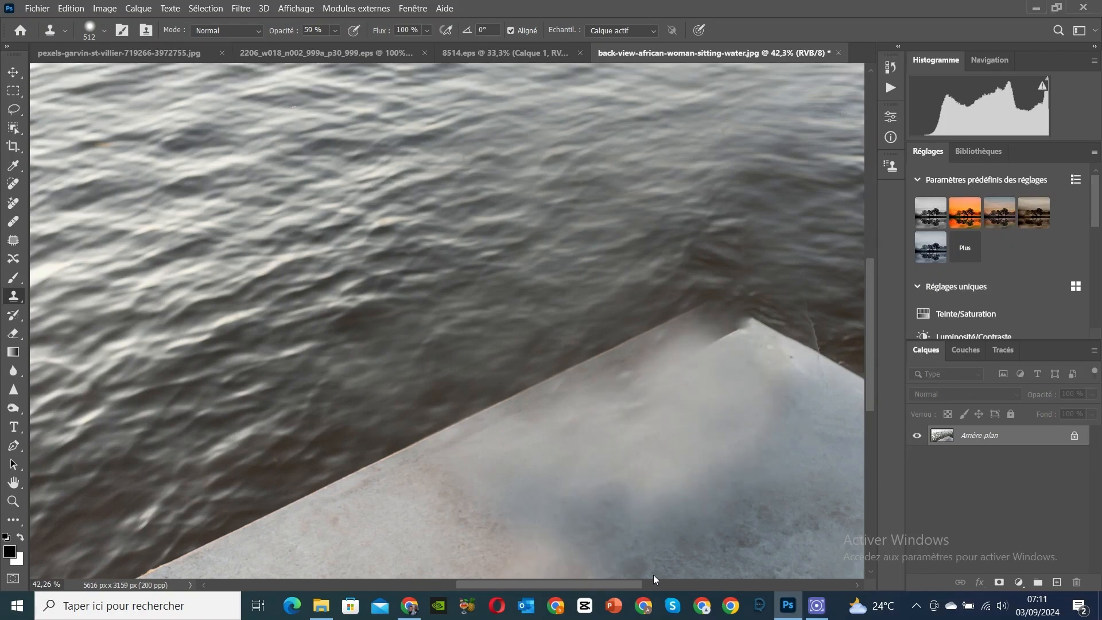
scroll(653, 575, right, 5)
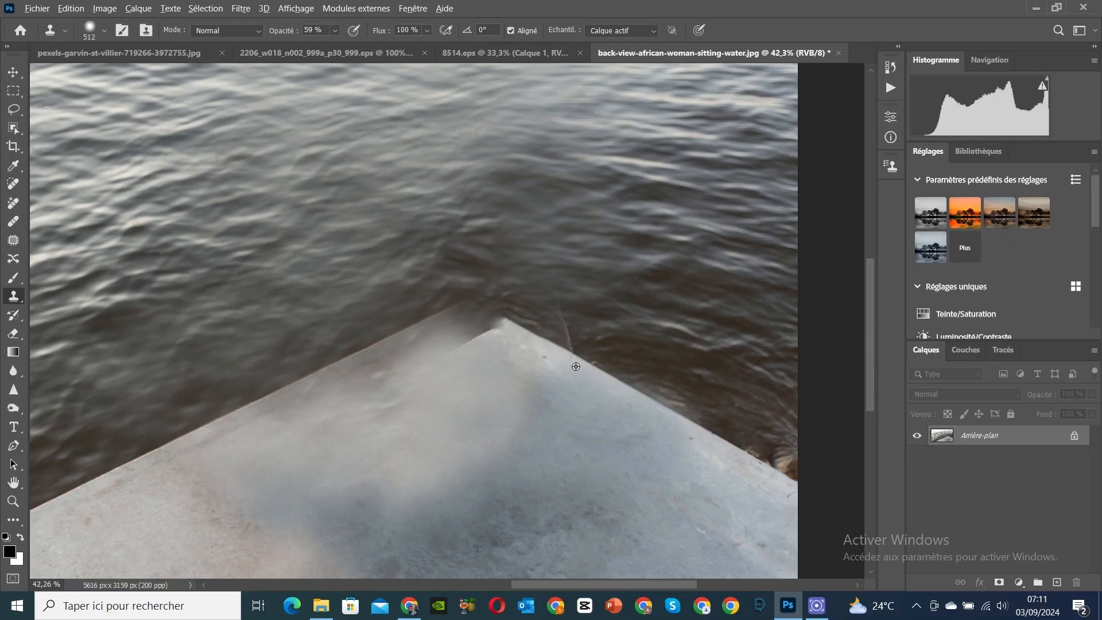
alt+click(616, 380)
mouse_move(617, 380)
mouse_down()
mouse_move(567, 350)
mouse_move(689, 444)
mouse_move(632, 491)
mouse_move(493, 409)
mouse_move(630, 456)
mouse_move(668, 446)
mouse_move(659, 425)
mouse_move(521, 350)
mouse_up()
click(659, 425)
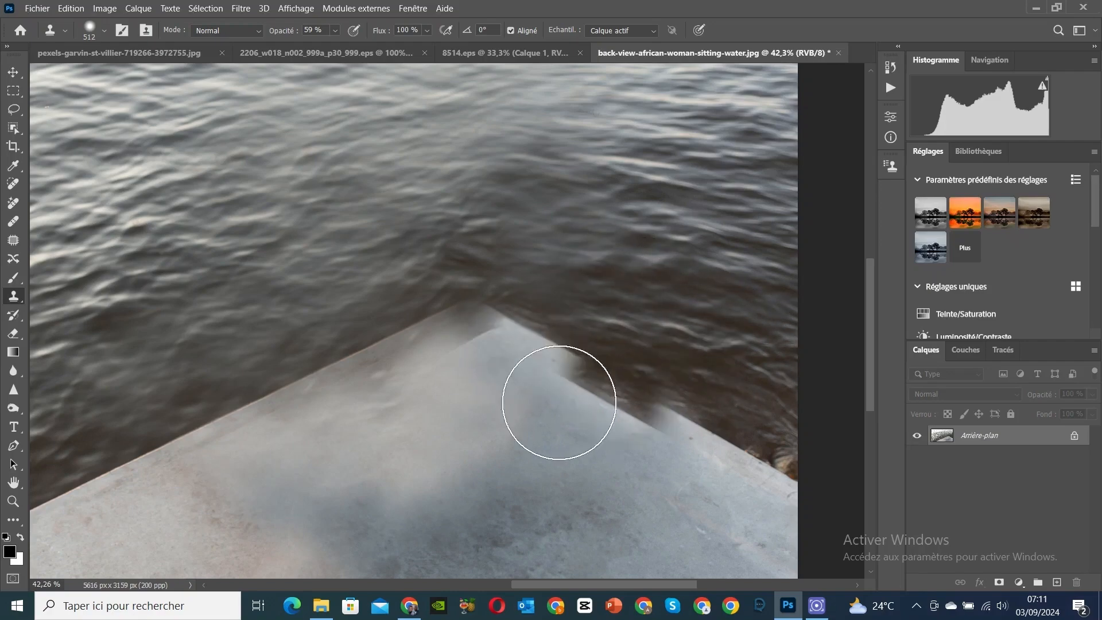
Clone concrete near the slab's corner, reduce the Clone Stamp brush to 352 px and fill in the pointed tip
alt+click(480, 409)
mouse_move(477, 374)
mouse_down()
mouse_move(473, 364)
mouse_move(480, 455)
mouse_move(407, 401)
mouse_move(465, 369)
mouse_move(524, 484)
mouse_move(660, 517)
mouse_move(438, 482)
mouse_move(411, 494)
mouse_move(389, 488)
mouse_move(445, 472)
mouse_move(427, 487)
mouse_move(490, 438)
mouse_move(460, 419)
mouse_move(493, 232)
mouse_up()
scroll(493, 232, up, 2)
scroll(497, 287, up, 1)
right_click(454, 442)
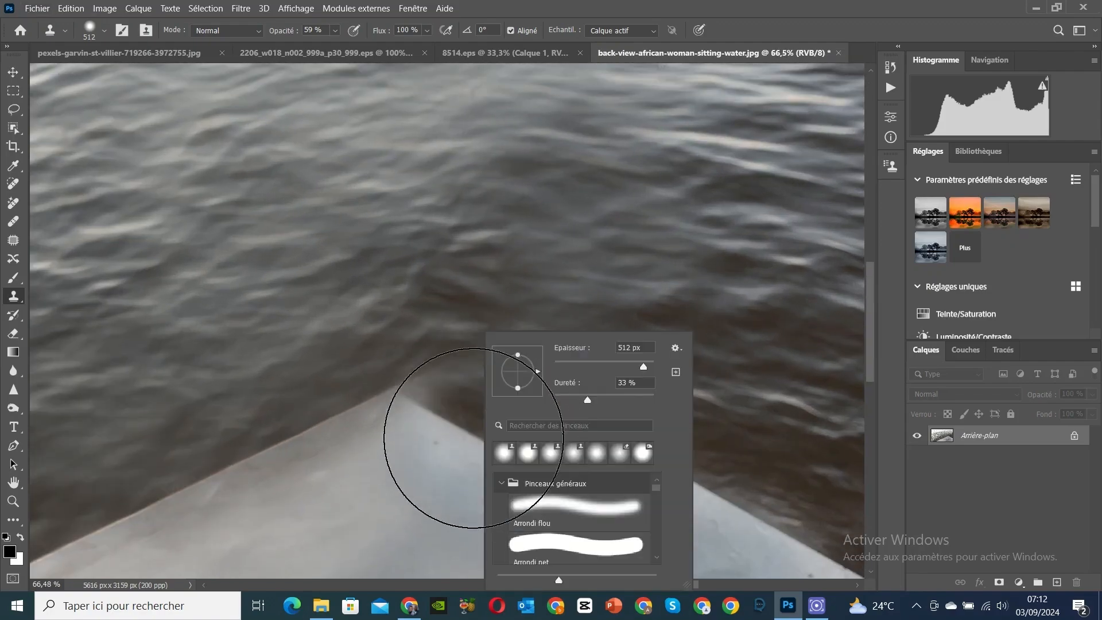
drag(651, 363, 637, 366)
click(413, 454)
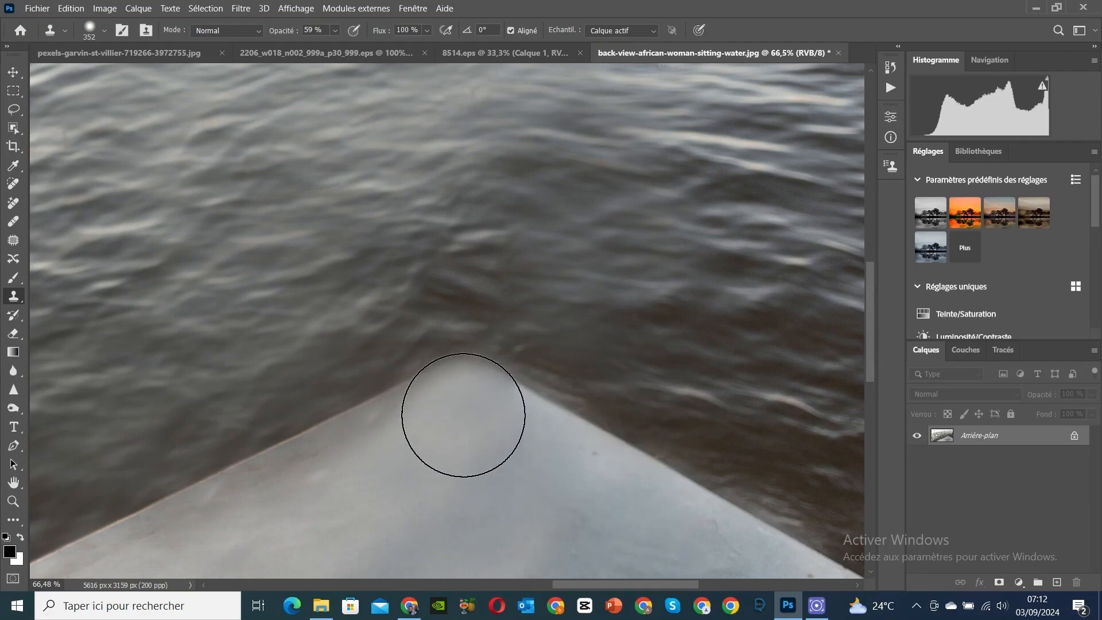
Compare the retouched photo with the original by switching between the first and last history states
scroll(446, 504, down, 3)
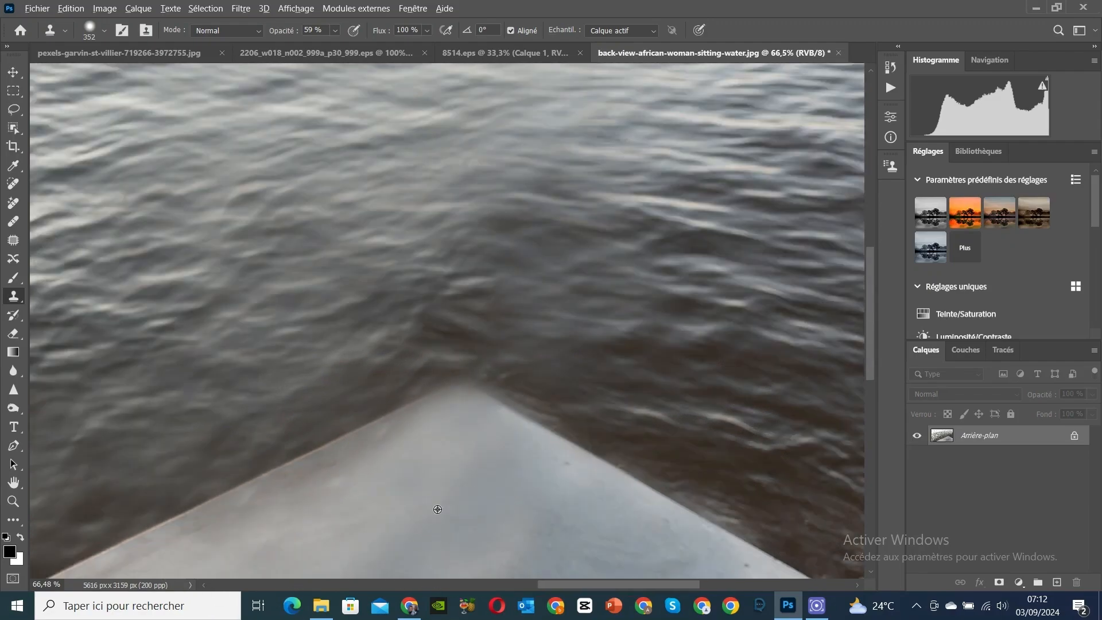
scroll(446, 503, down, 2)
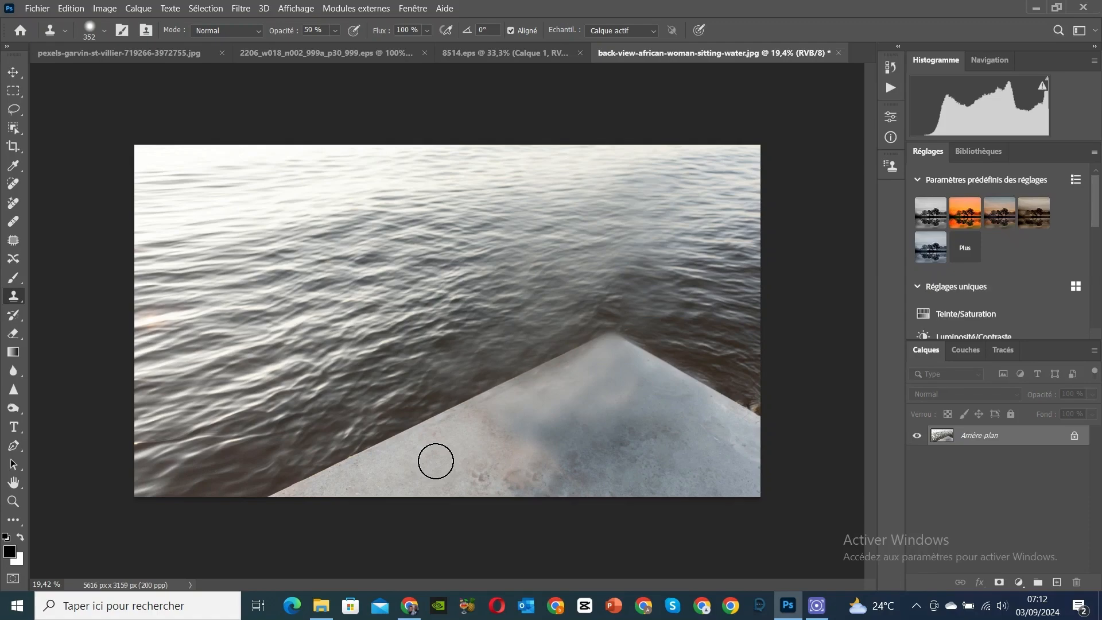
click(891, 65)
scroll(802, 94, up, 5)
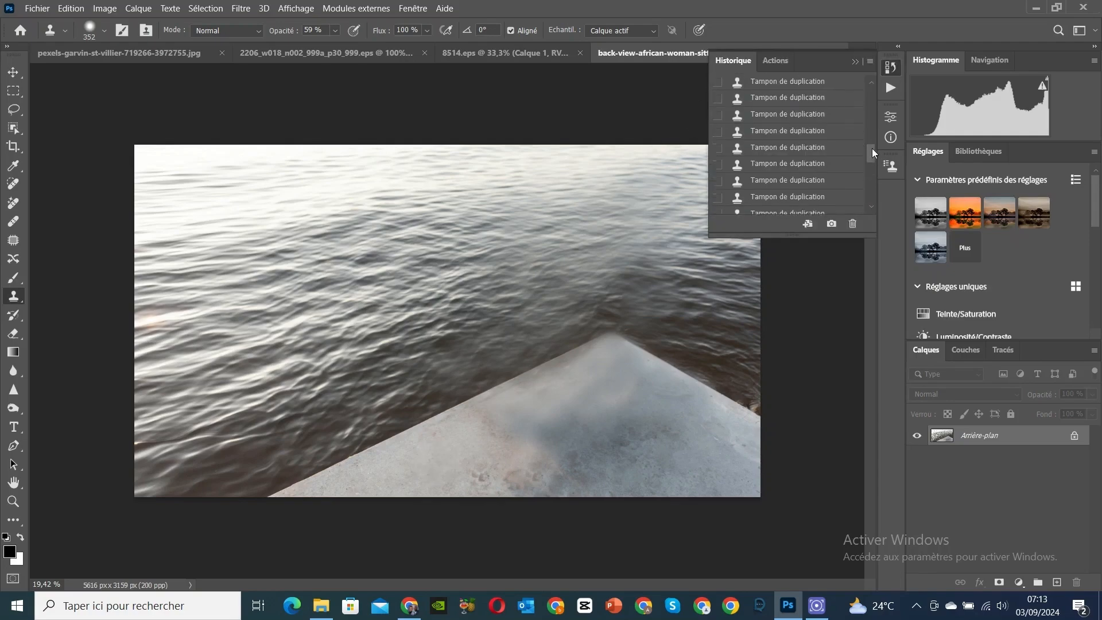
click(814, 86)
drag(870, 99, 879, 227)
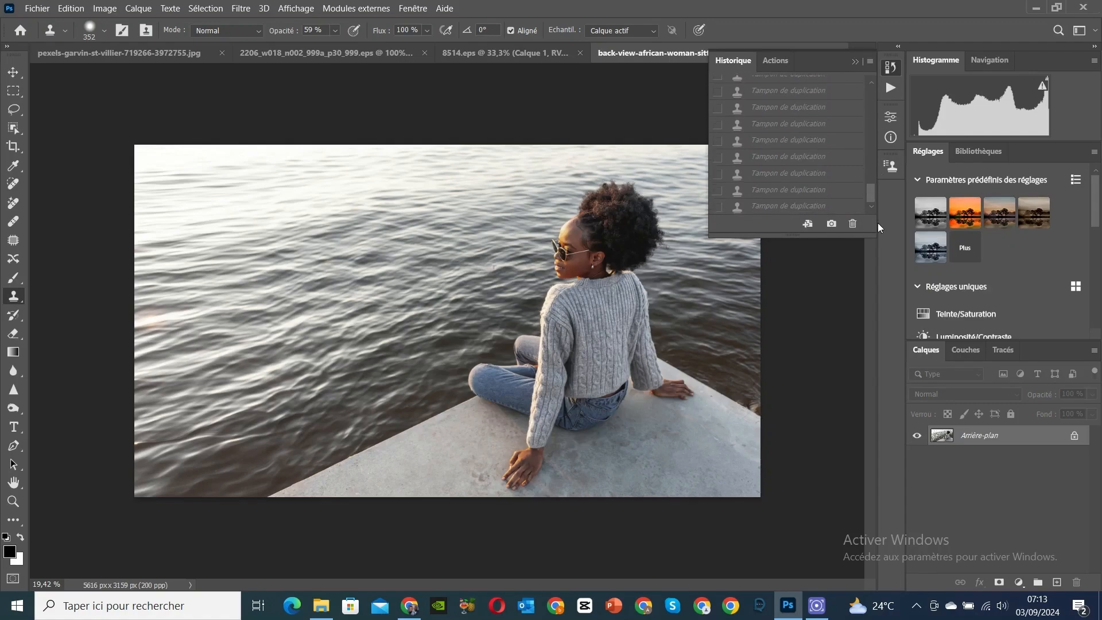
click(793, 206)
scroll(850, 143, up, 5)
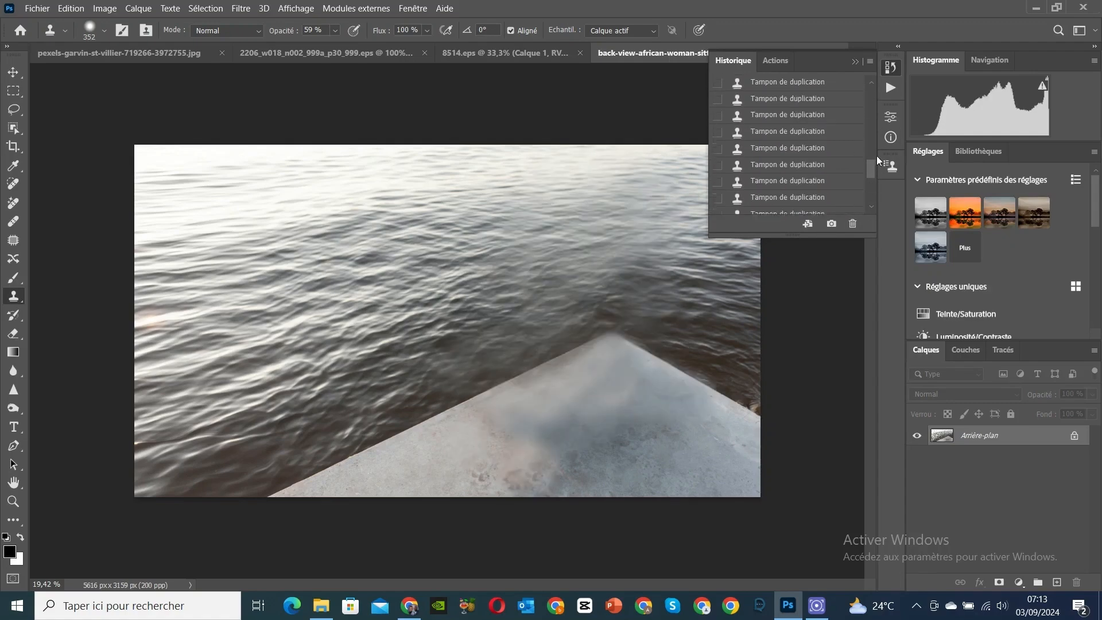
click(852, 87)
mouse_move(871, 102)
mouse_down()
mouse_move(872, 198)
mouse_move(872, 81)
mouse_up()
click(829, 208)
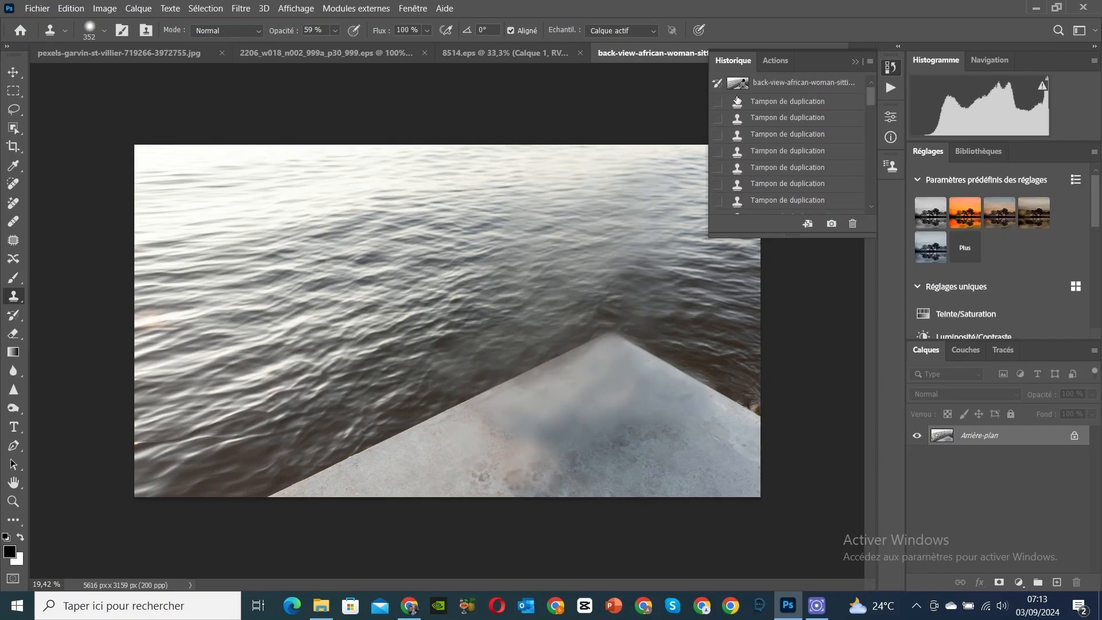